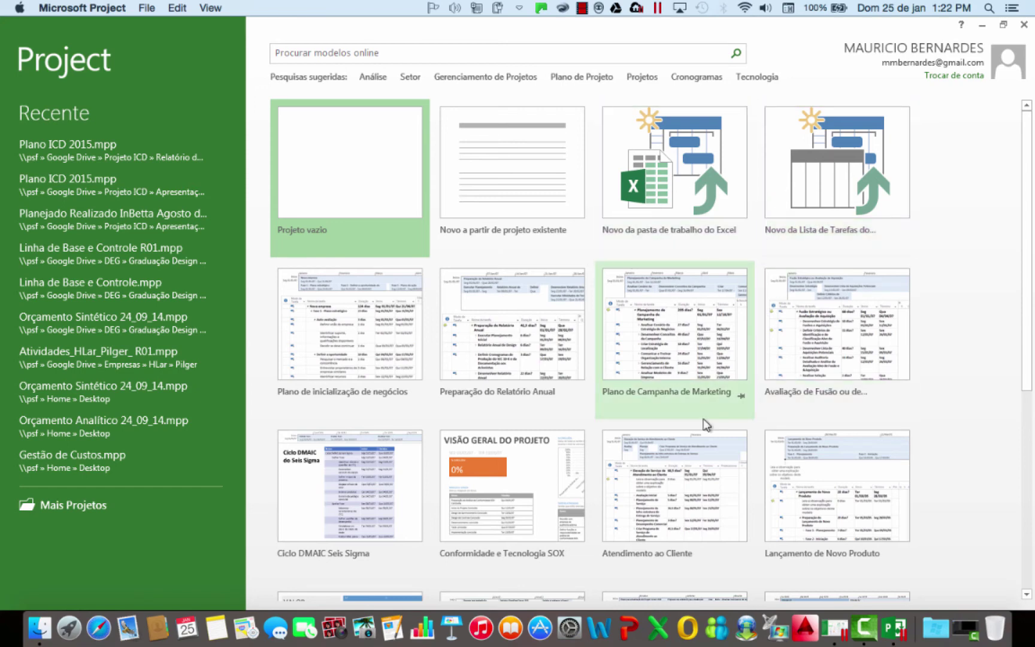
- Look through the available project templates and create a new blank project (Projeto vazio)
scroll(707, 425, down, 2)
scroll(707, 426, down, 8)
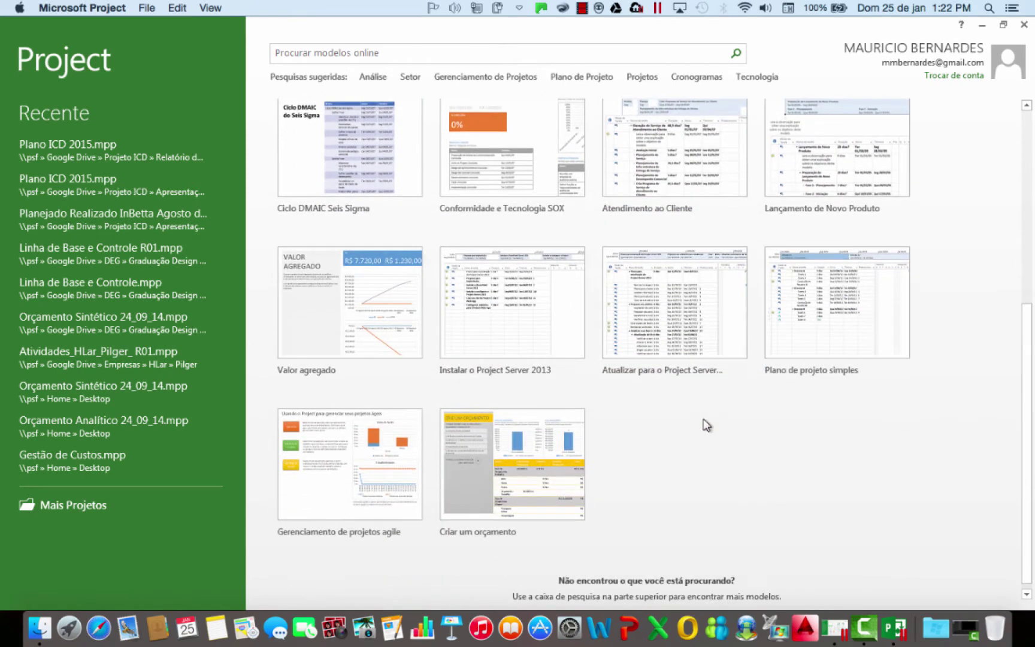
scroll(707, 425, up, 10)
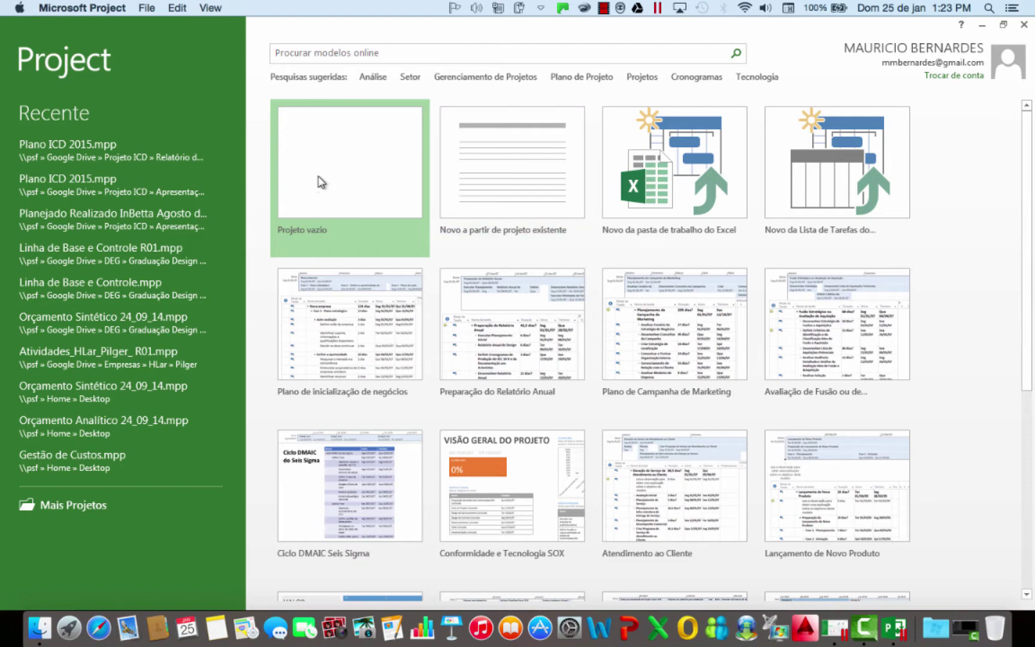
click(349, 162)
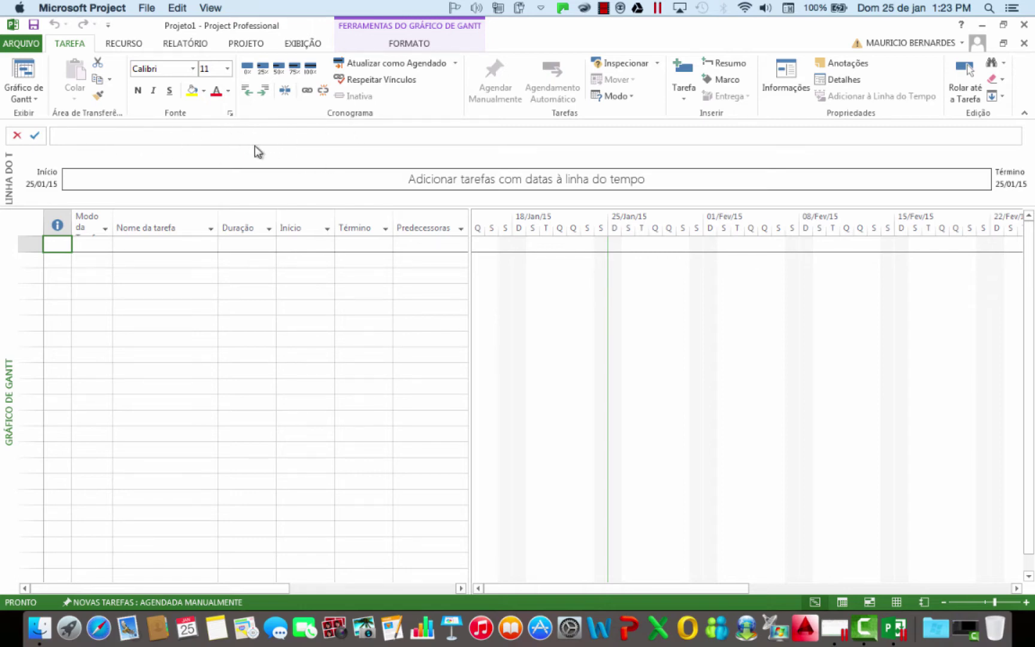
- Turn off the entry bar (Barra de entrada) in the display settings of the Project options and apply the change
click(22, 43)
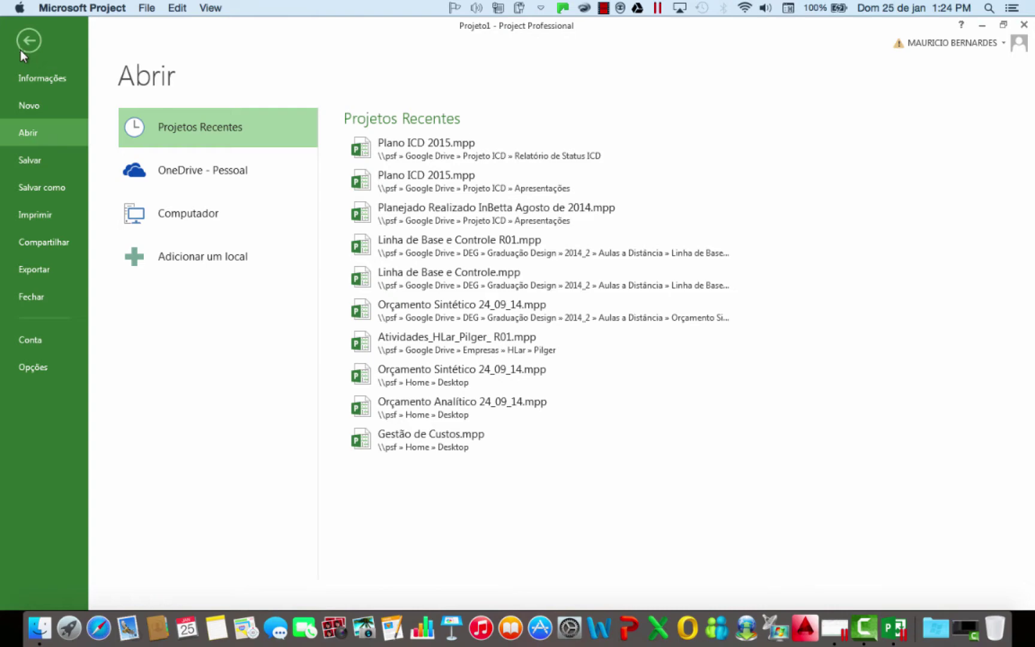
click(32, 369)
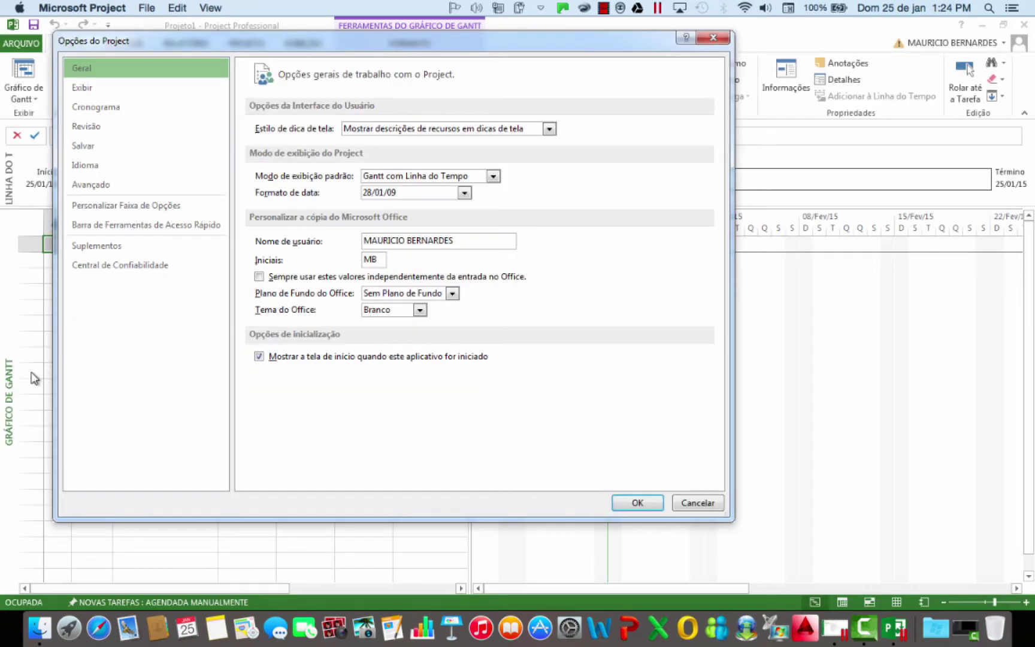
click(92, 90)
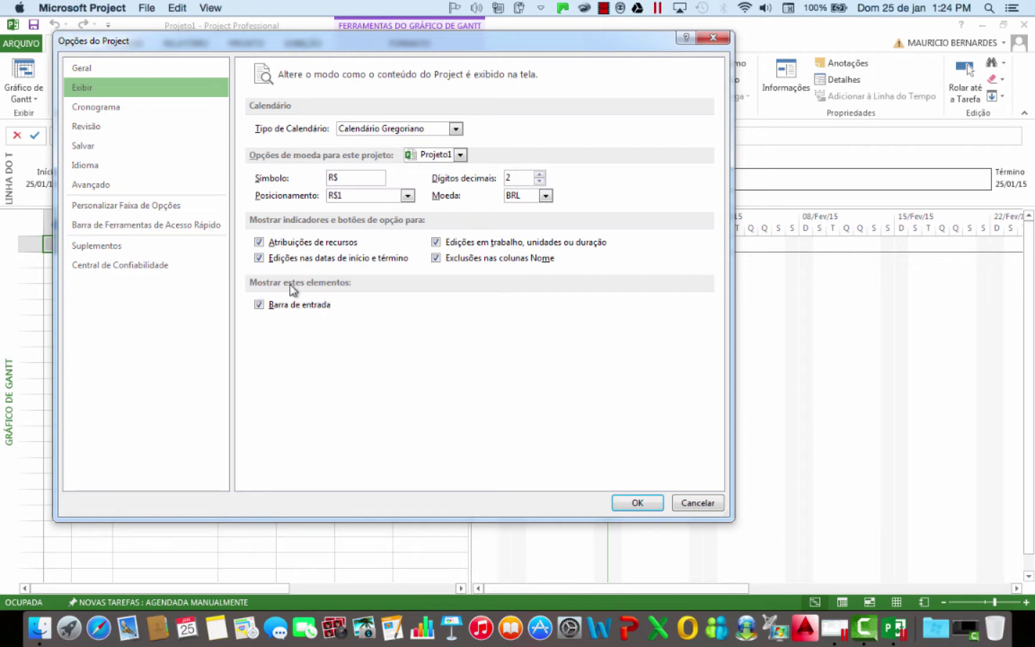
click(260, 304)
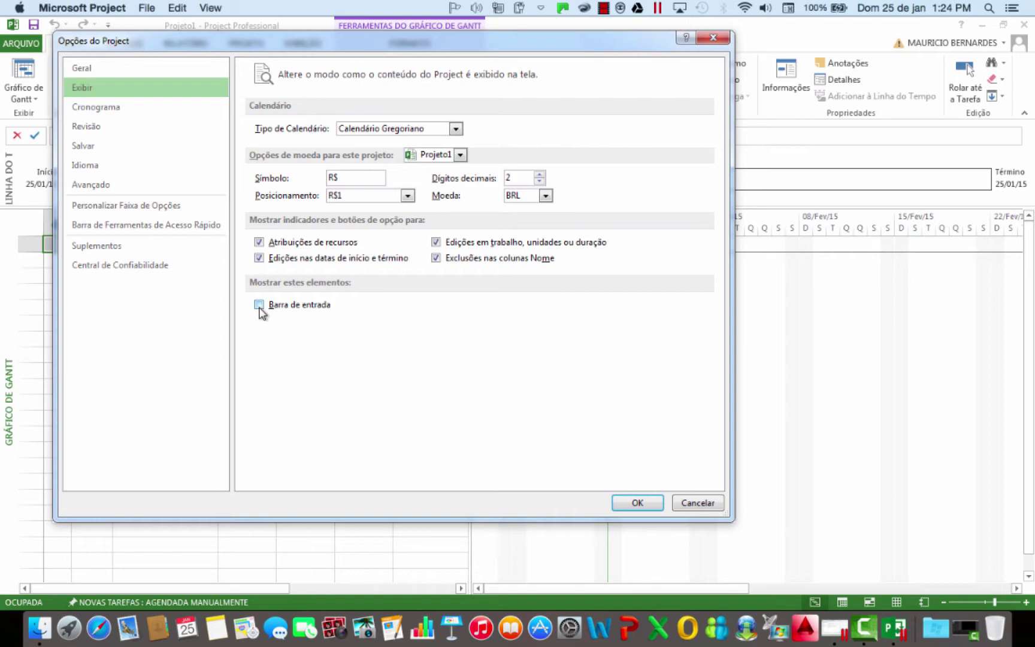
click(645, 504)
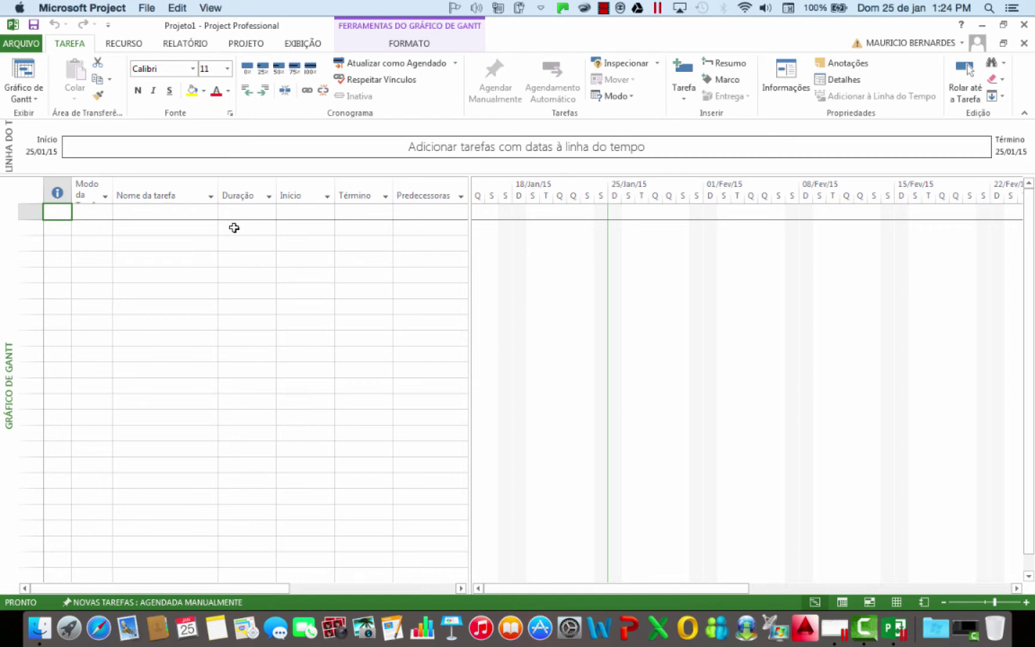
- Turn the entry bar (Barra de entrada) back on in the display settings of the Project options
click(20, 44)
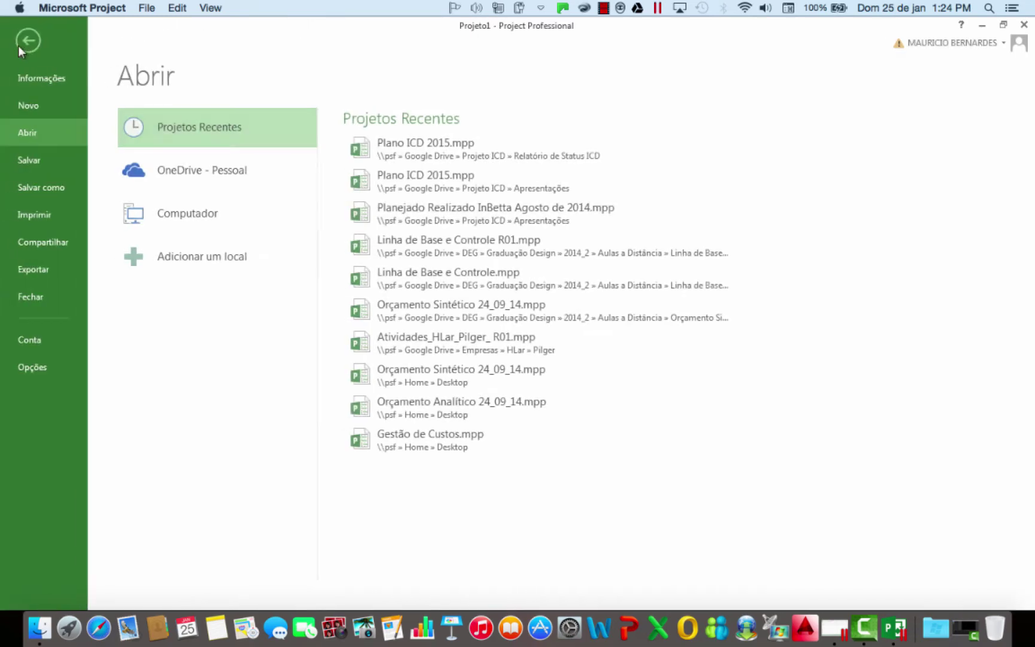
click(50, 358)
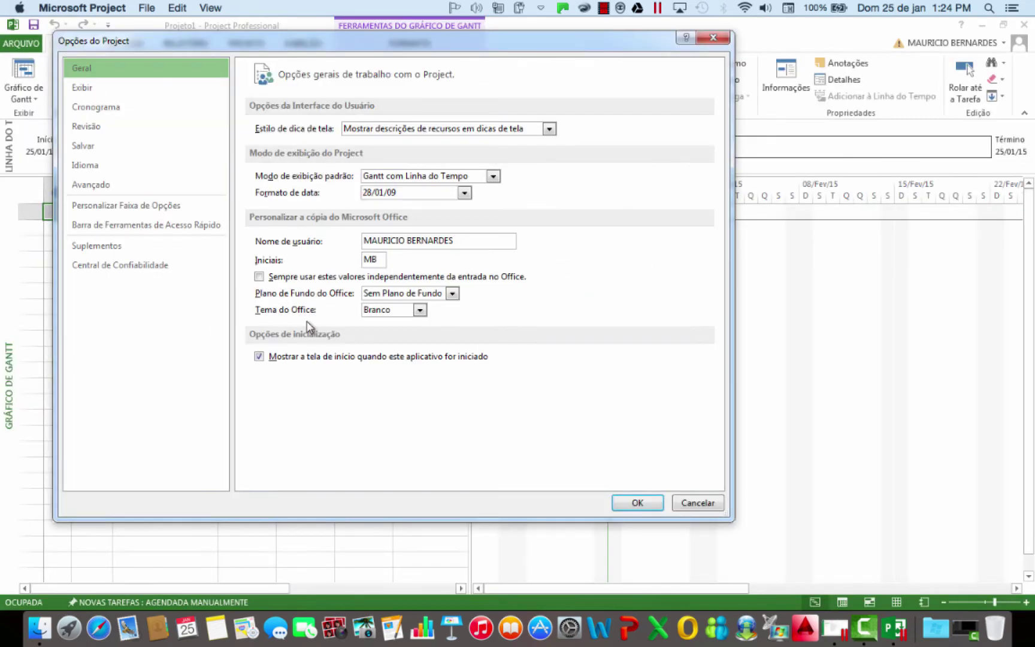
click(93, 87)
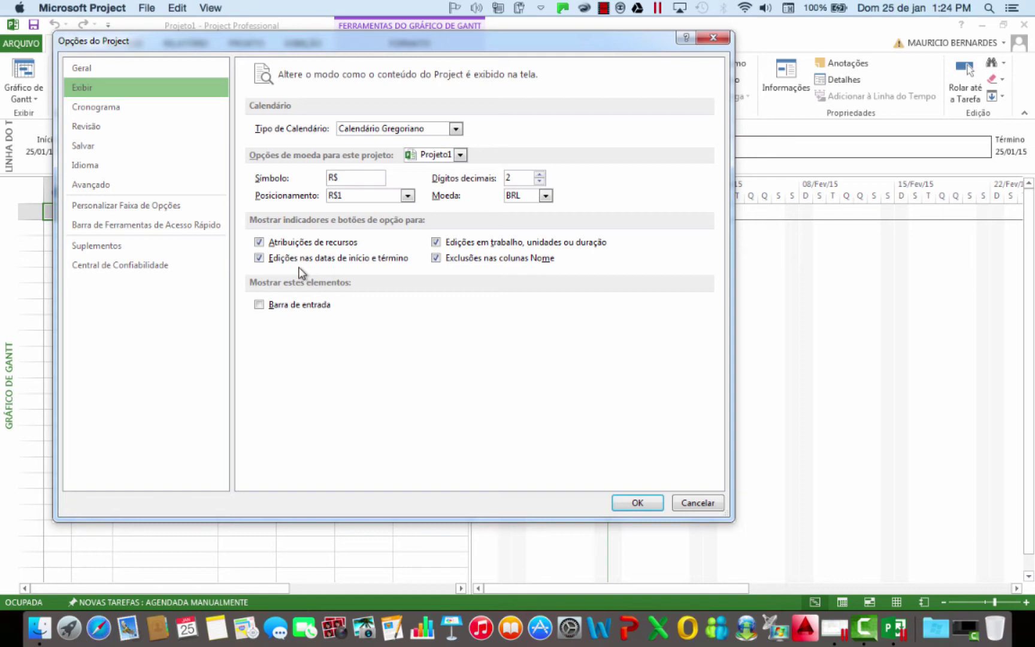
click(297, 304)
click(638, 502)
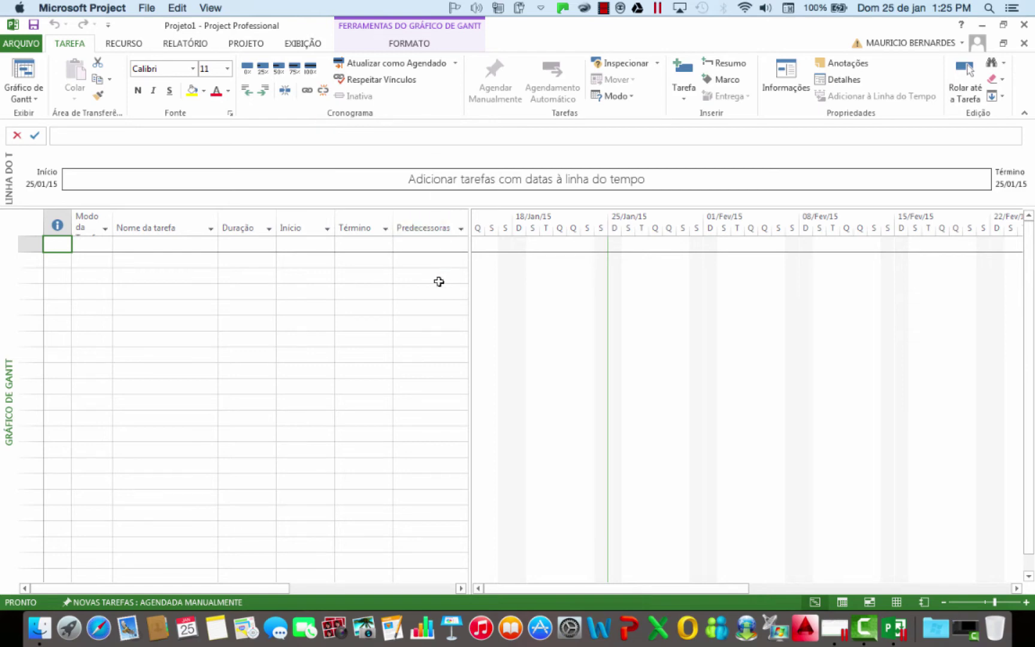
- Hide the timeline (Linha do Tempo) above the Gantt chart
click(408, 44)
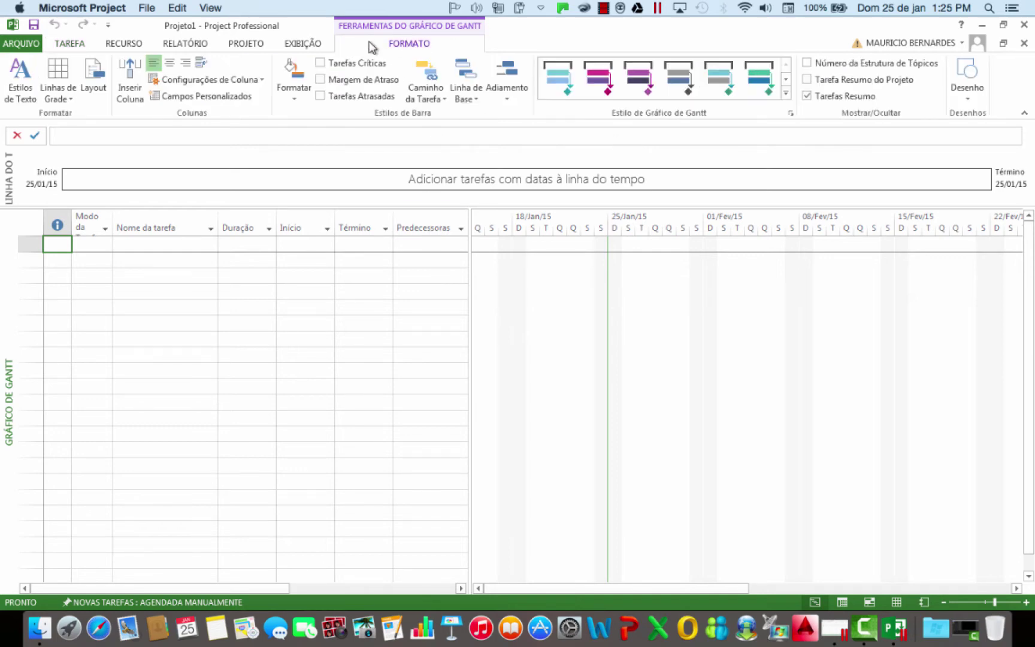
click(296, 44)
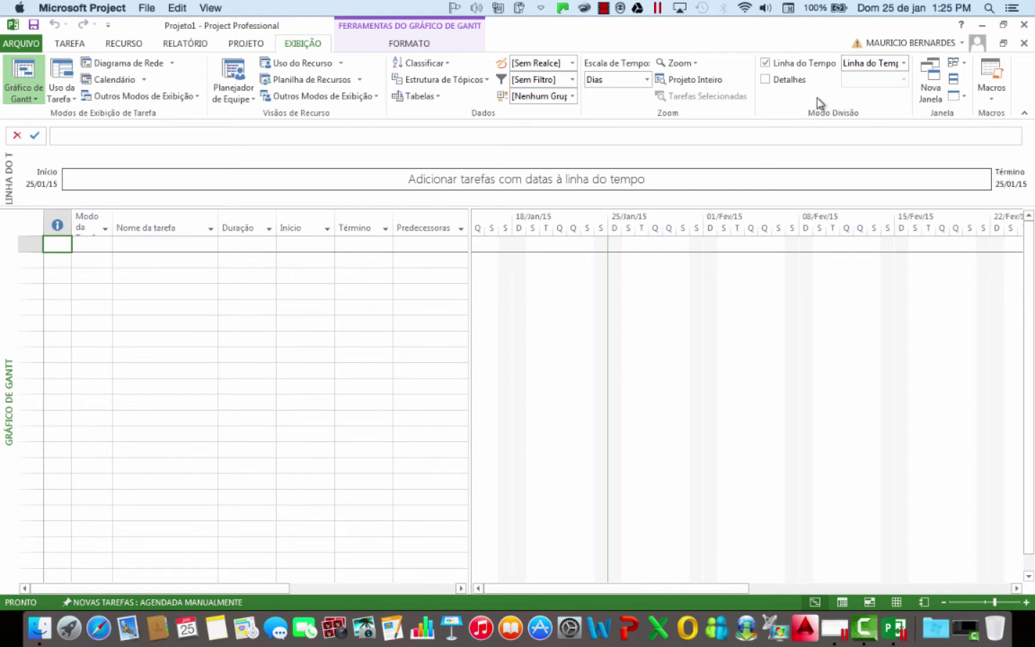
click(766, 63)
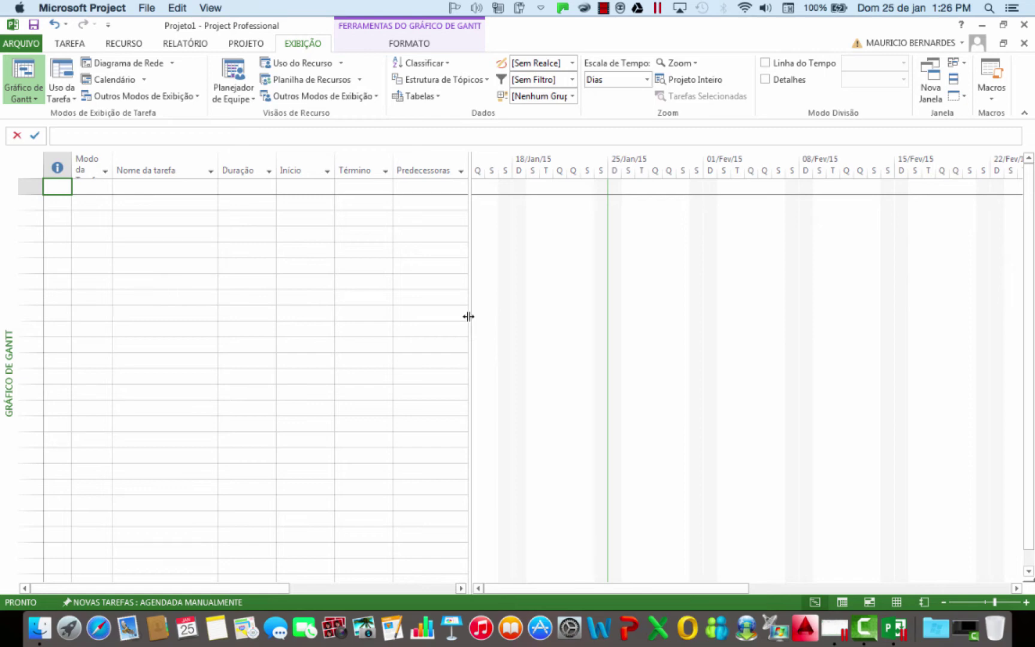
- Widen the task table until it covers the whole Gantt chart area, and narrow it back to partway through the Predecessoras column
drag(468, 317, 860, 361)
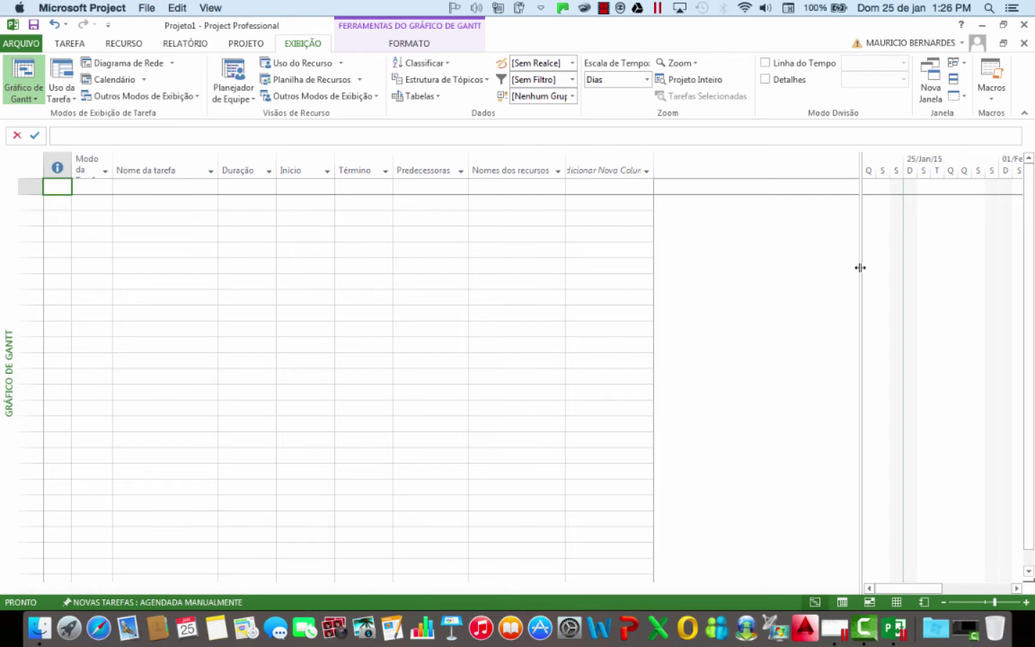
drag(860, 268, 1021, 276)
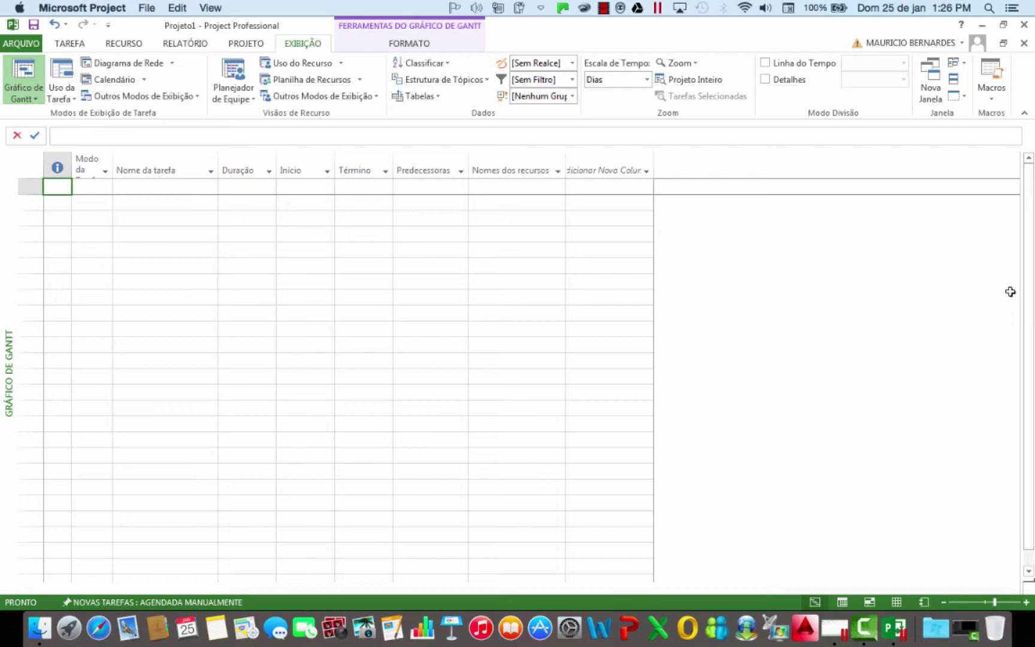
drag(1023, 289, 423, 274)
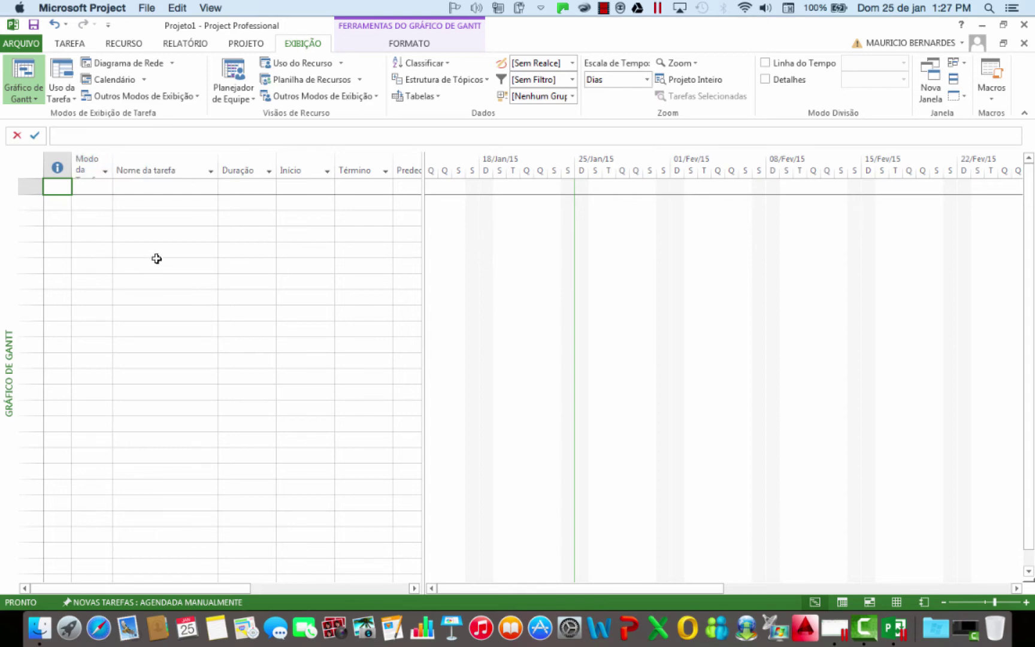
- Turn off the automatic filter (Filtro Automático) on the task table's column headings
click(74, 47)
click(316, 45)
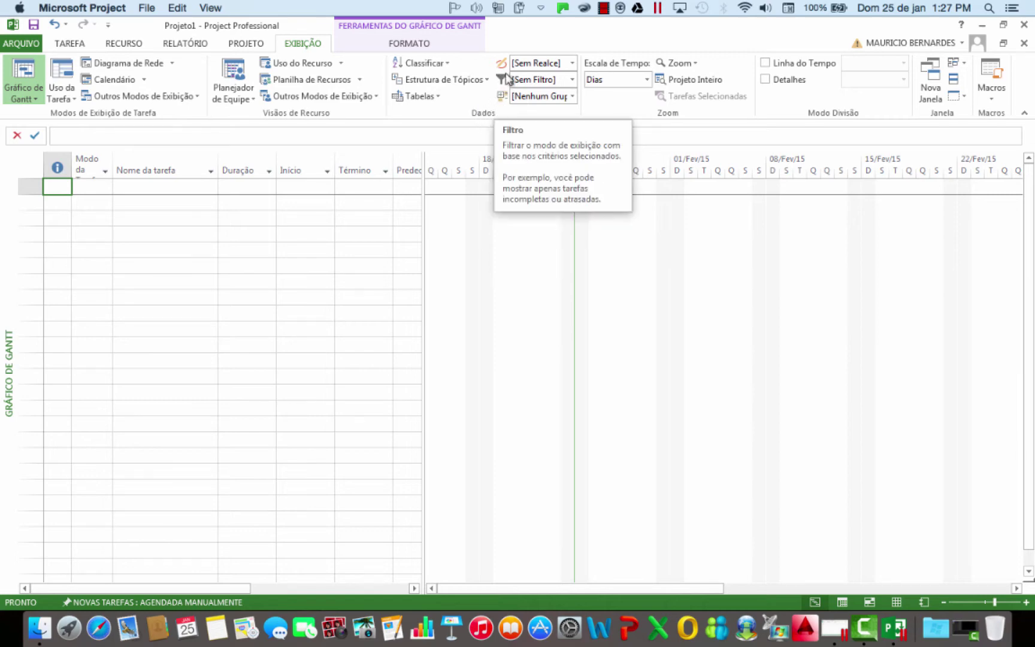
click(573, 80)
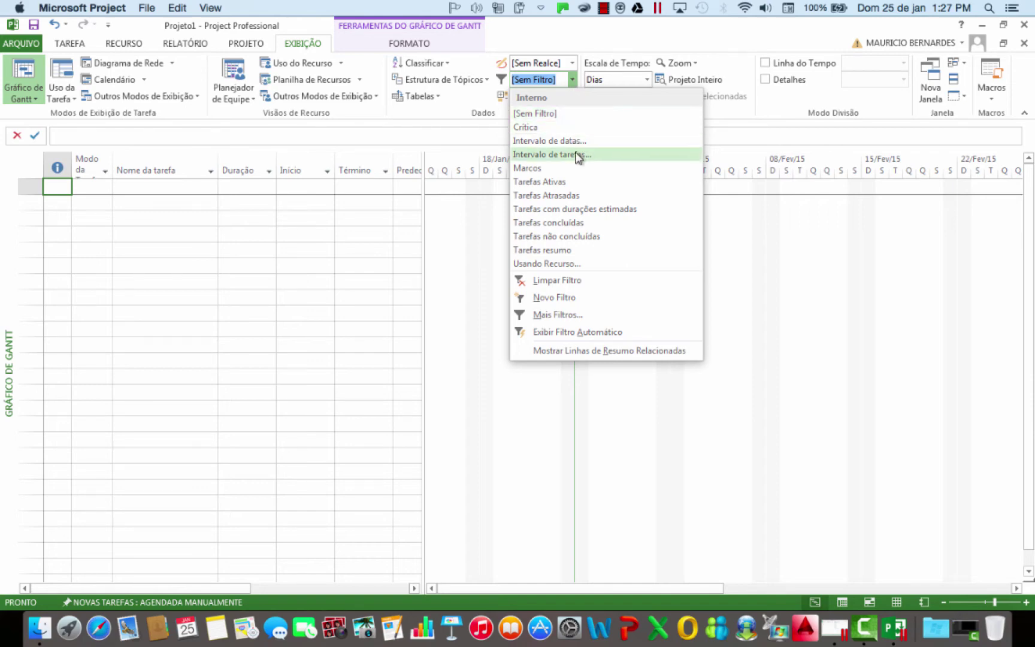
click(589, 332)
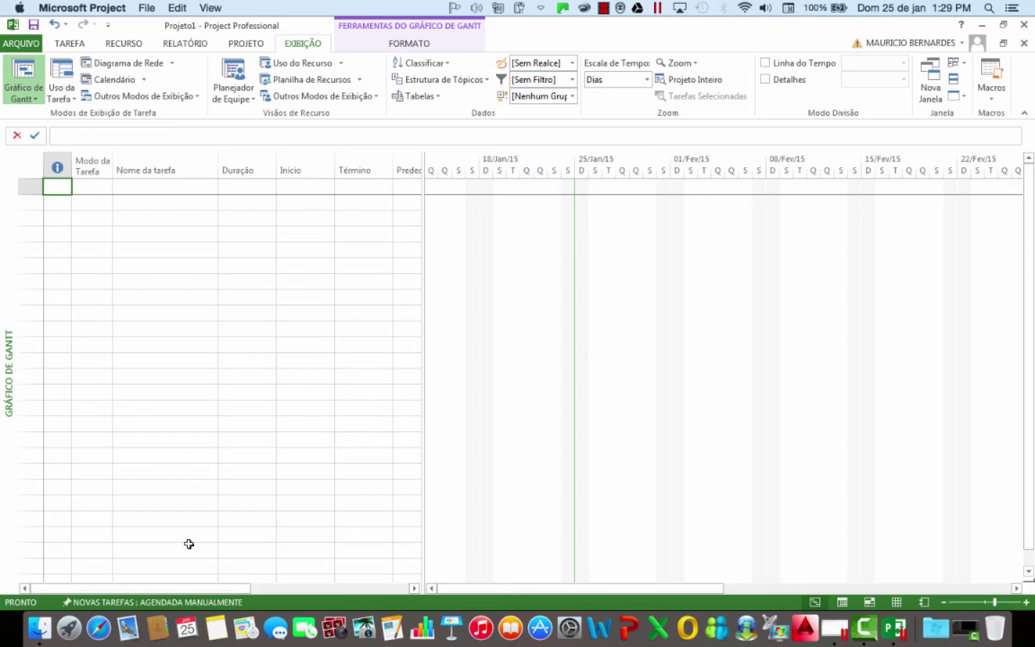
- Set new tasks to be scheduled automatically (Agendado Automaticamente)
click(164, 601)
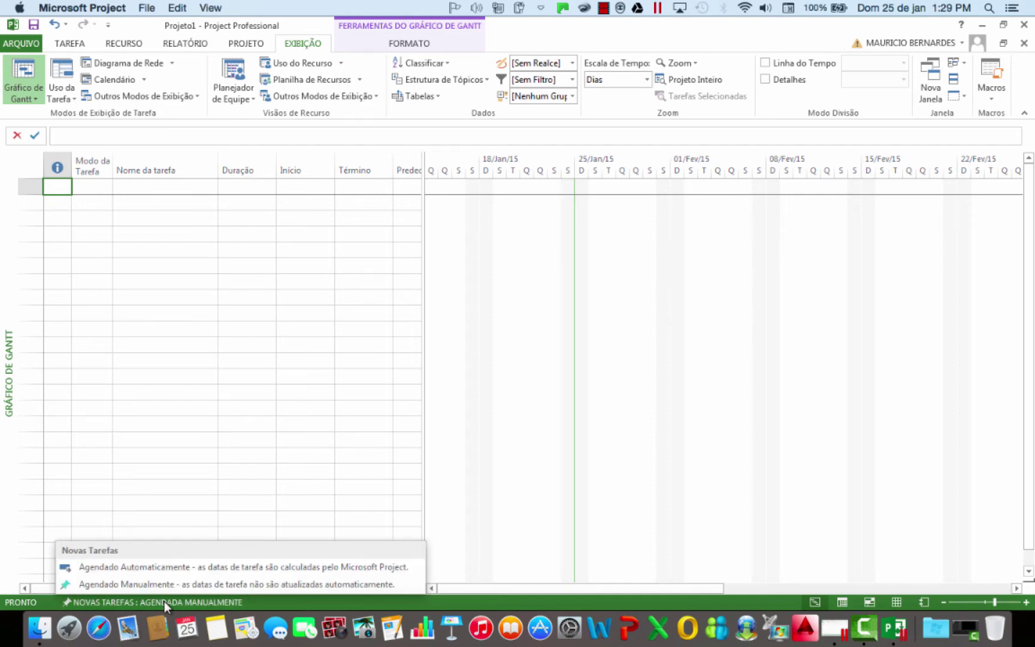
click(179, 566)
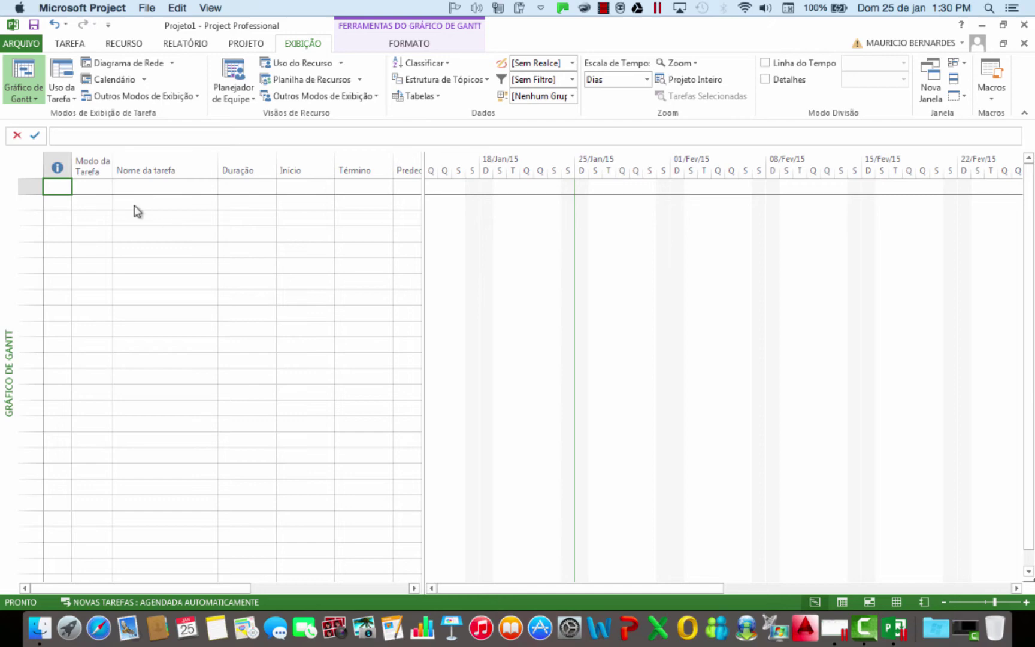
- Start saving the project under a new location on the computer and browse to the Google Drive folder
click(21, 44)
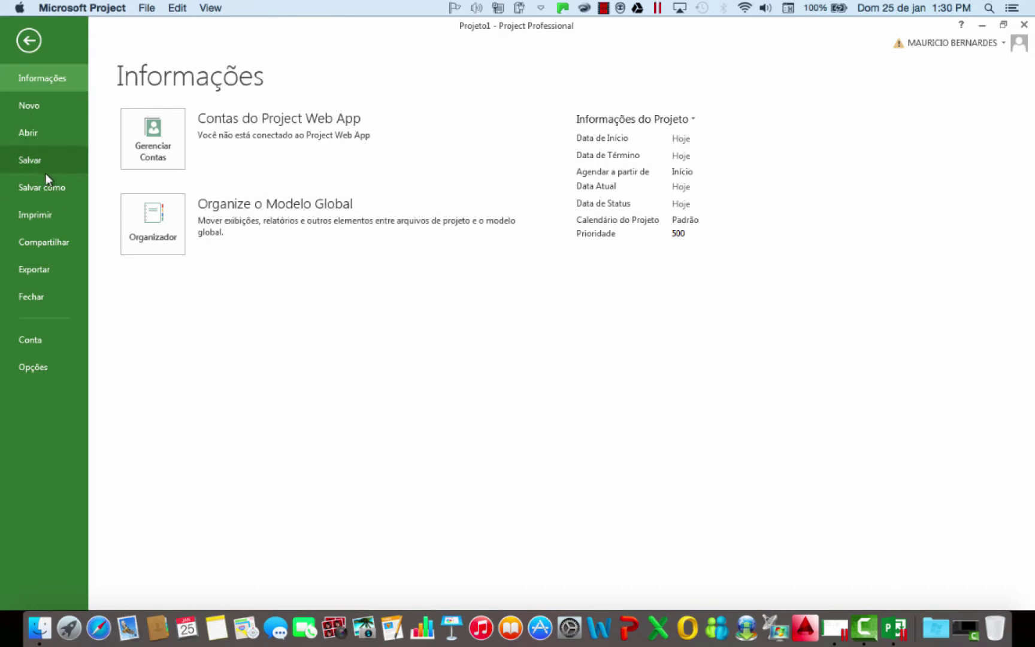
click(54, 189)
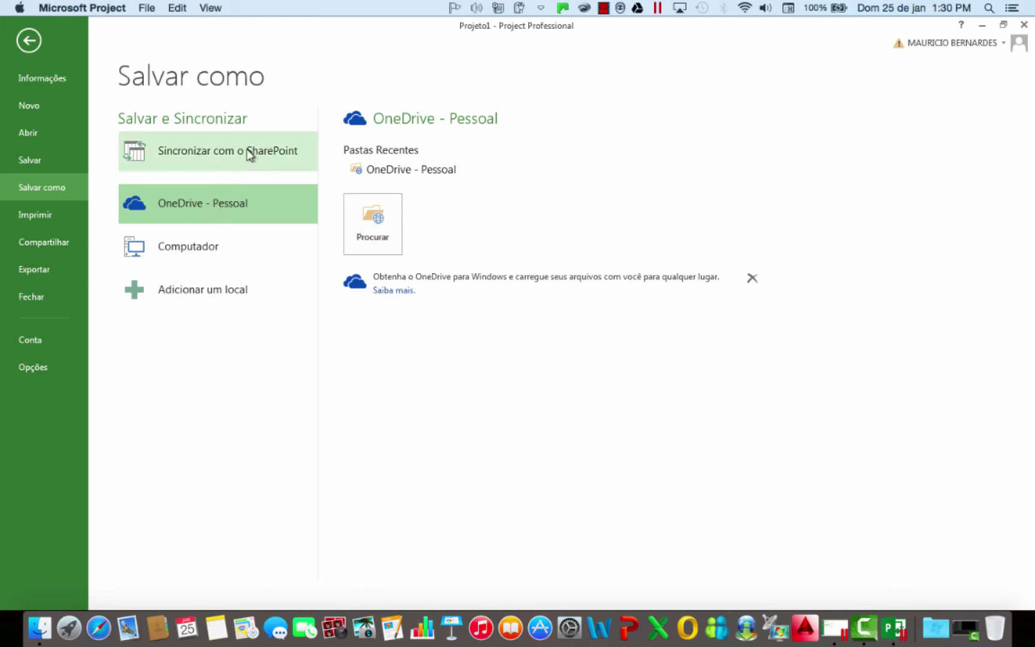
click(199, 248)
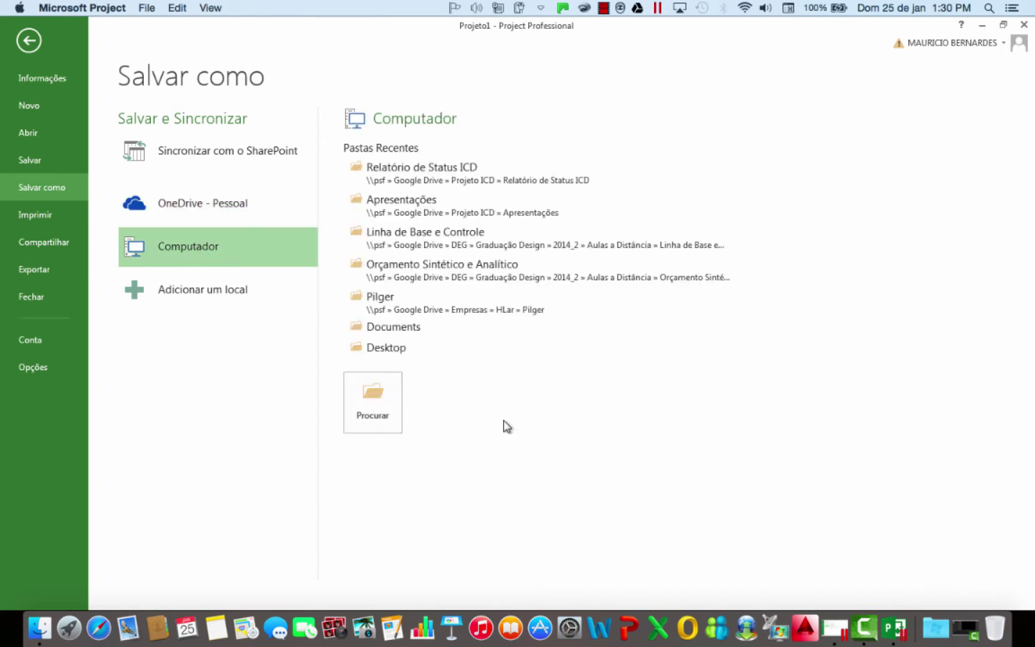
click(369, 395)
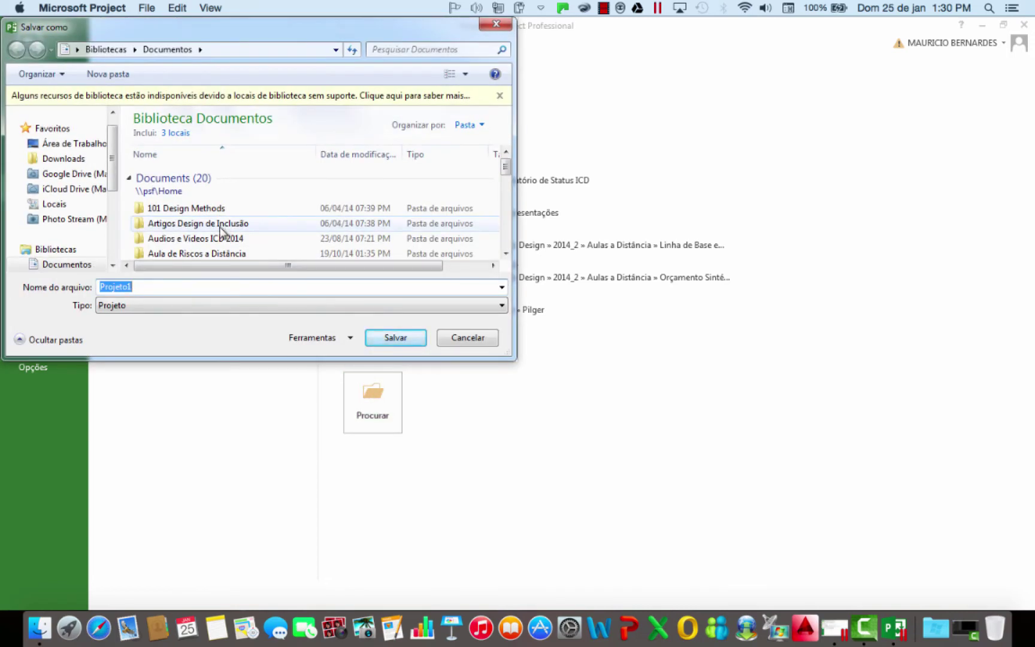
click(78, 174)
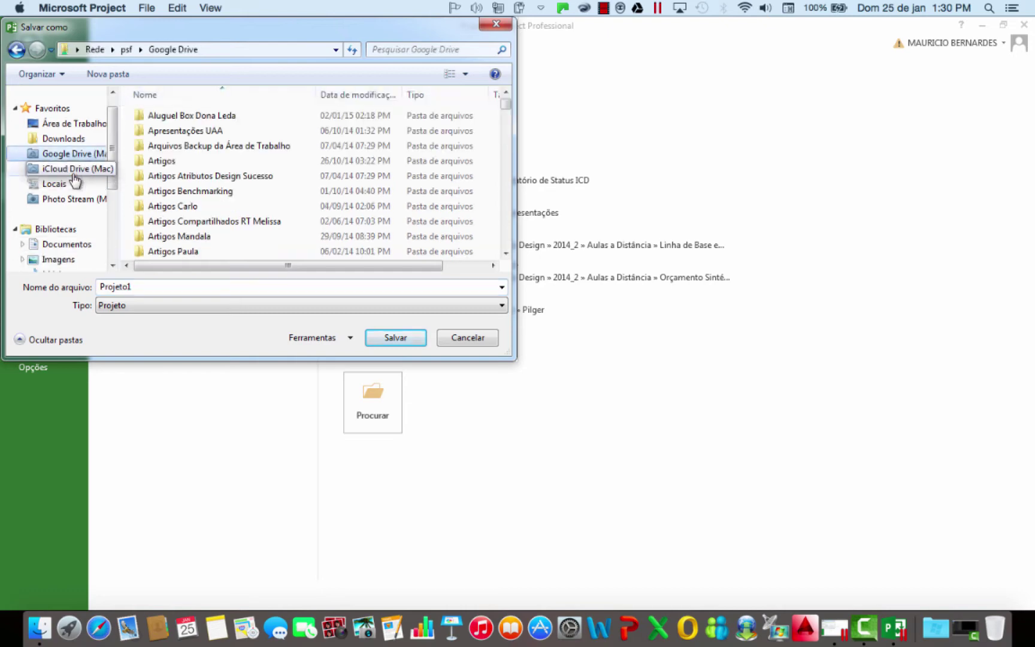
- Find and open the DEG folder inside Google Drive as the save location
click(215, 206)
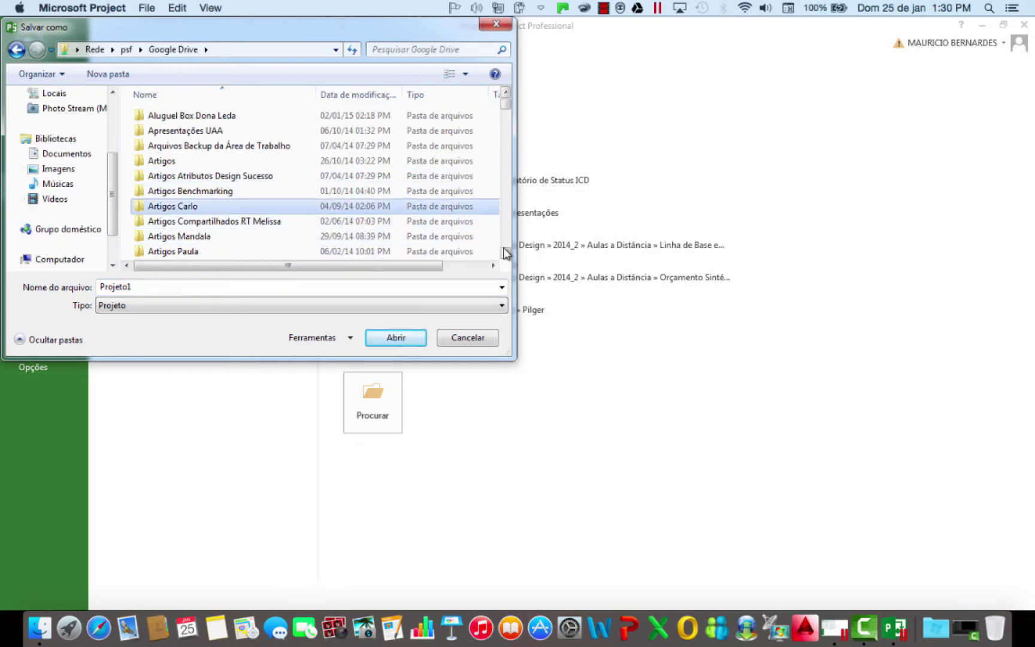
scroll(266, 193, down, 5)
scroll(267, 193, down, 10)
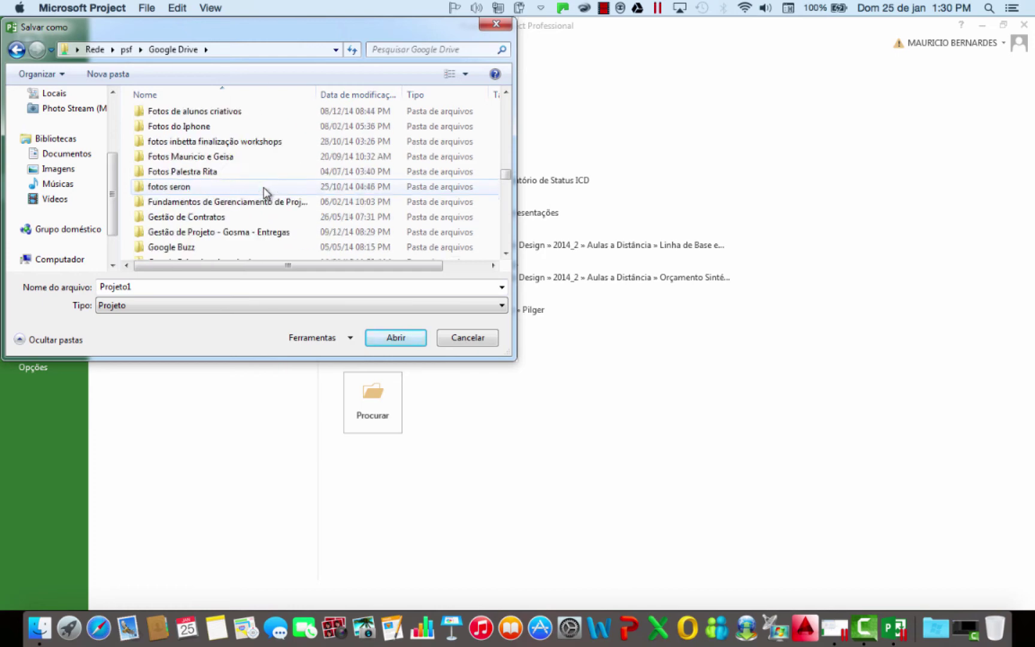
scroll(267, 193, up, 10)
scroll(267, 193, down, 4)
scroll(267, 193, down, 4)
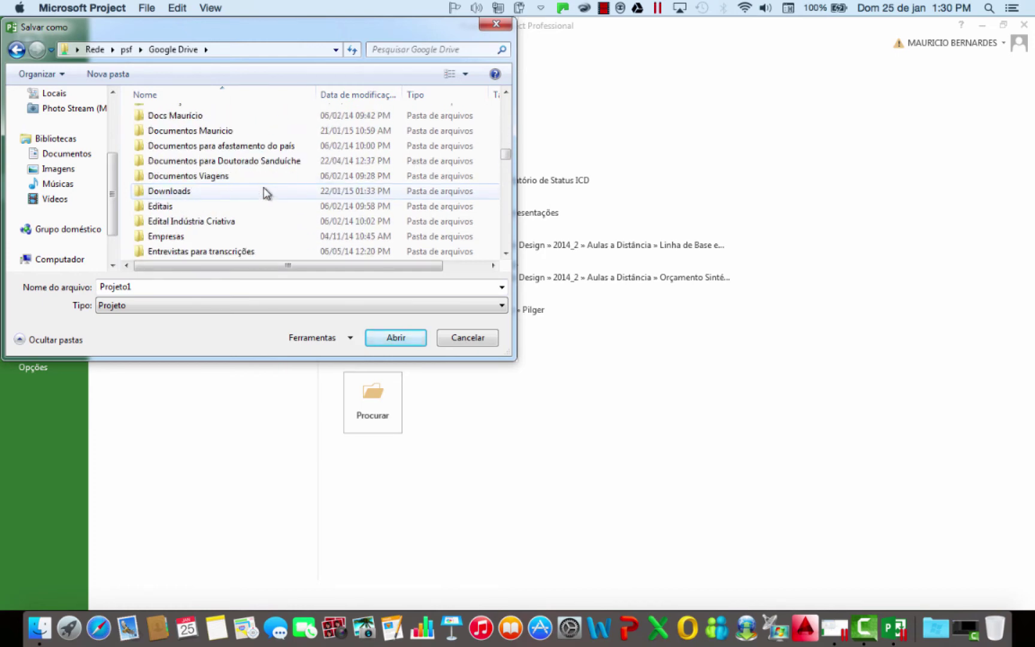
click(506, 92)
click(506, 92)
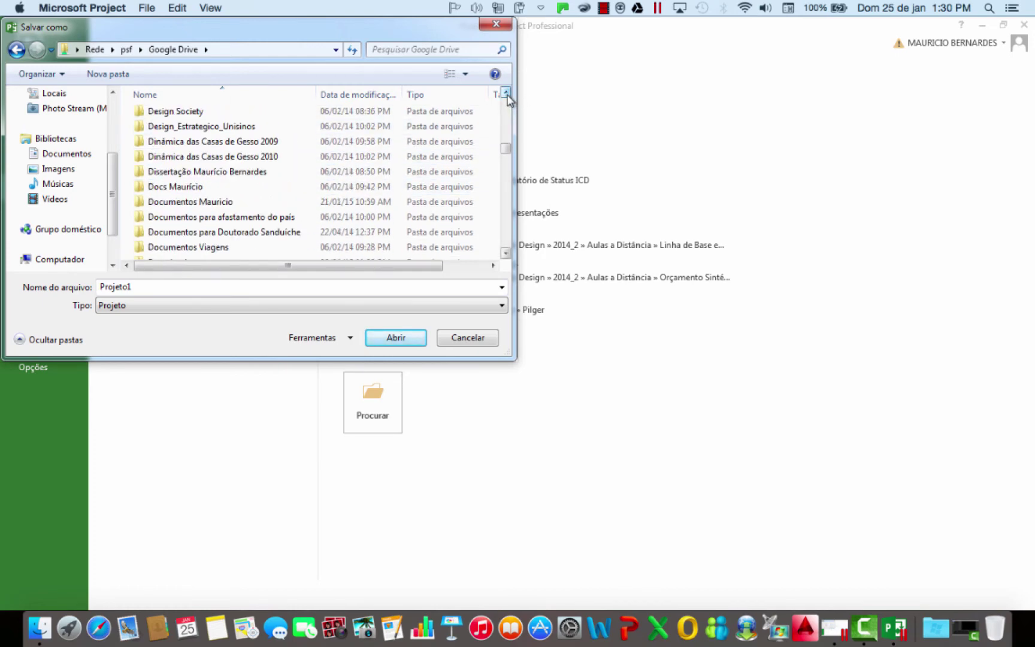
click(506, 92)
click(506, 92)
click(186, 127)
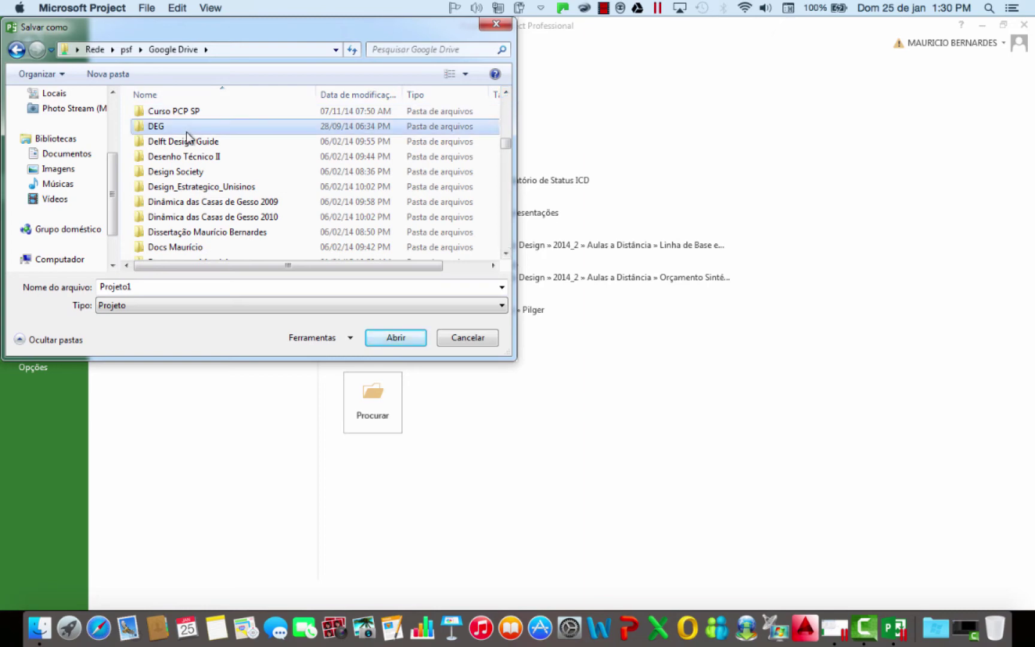
click(187, 132)
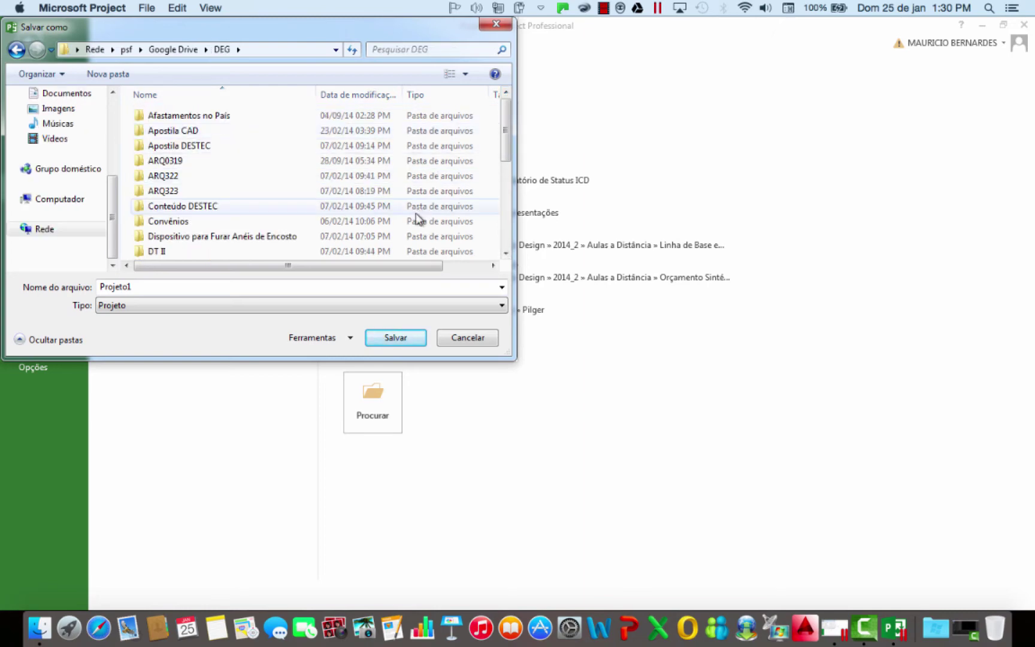
- Open the folder Graduação Design > Aulas a Distância > Início do Projeto e Calendário de Trabalho as the save location
click(506, 252)
click(505, 253)
click(506, 253)
click(505, 252)
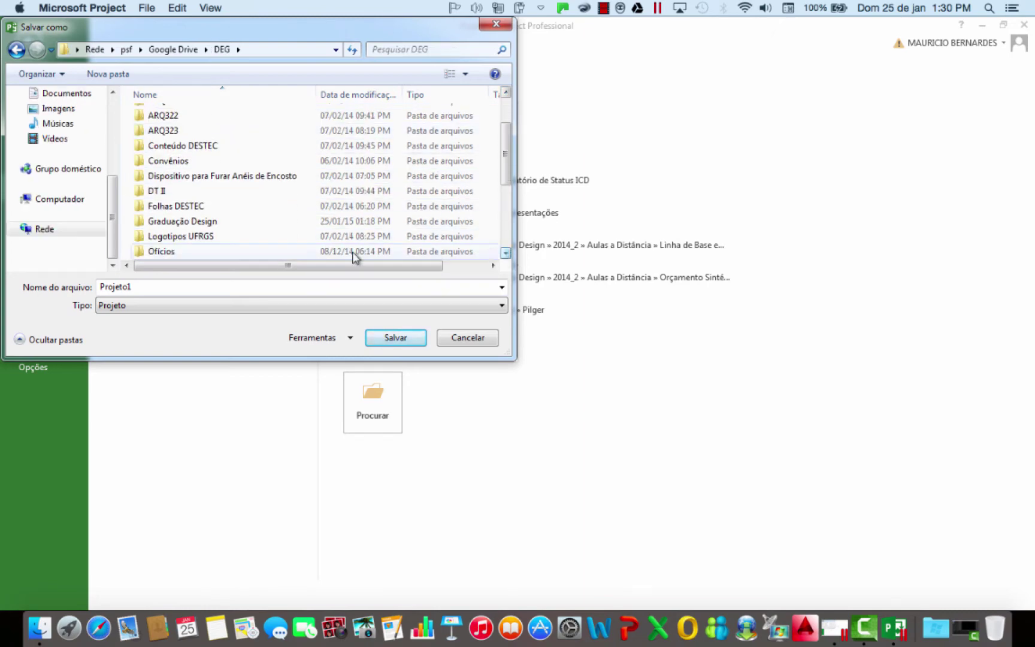
double_click(204, 222)
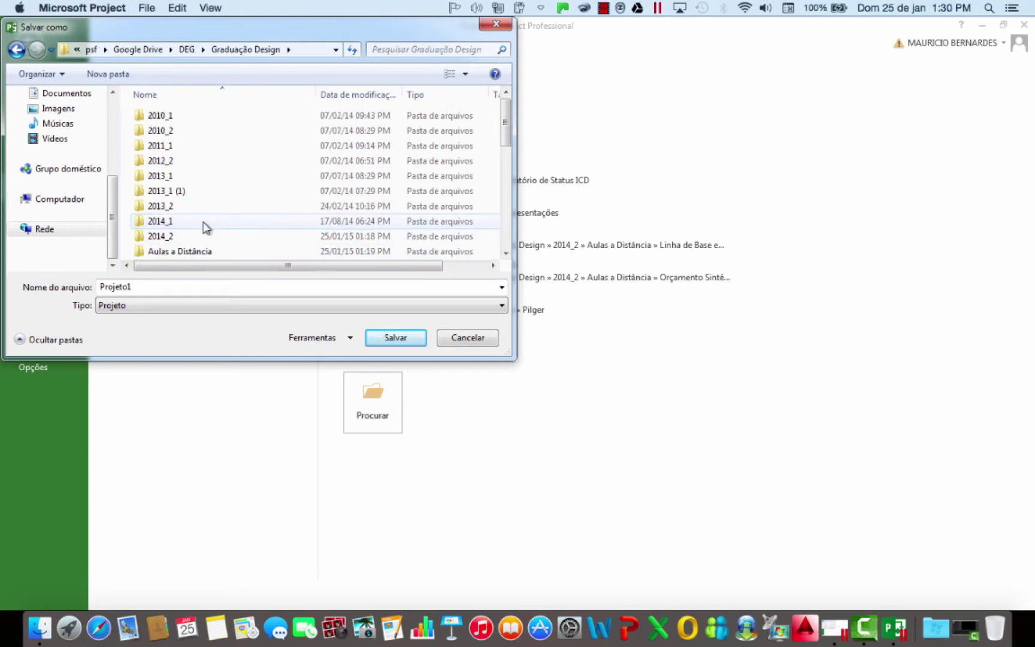
double_click(194, 252)
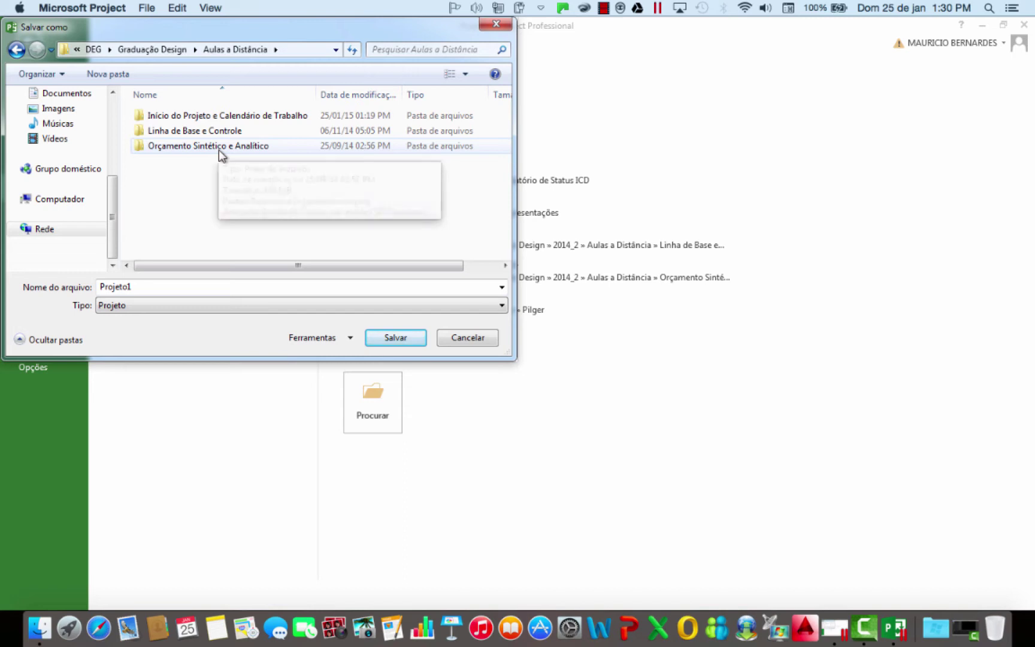
double_click(224, 120)
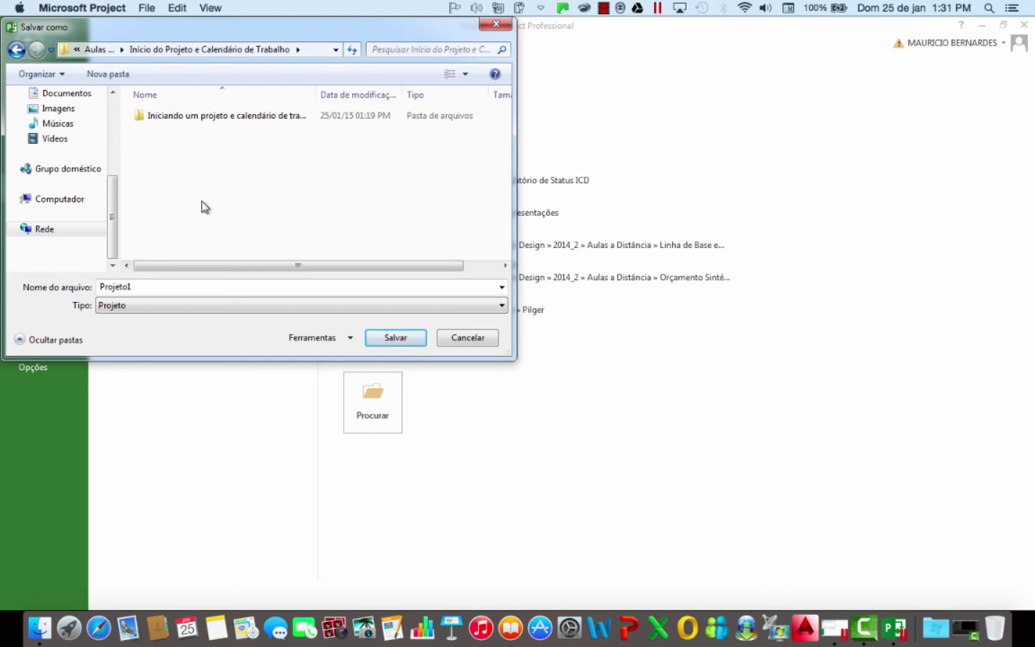
- Name the file "Iniciando um projeto" and save the project in this folder
double_click(133, 287)
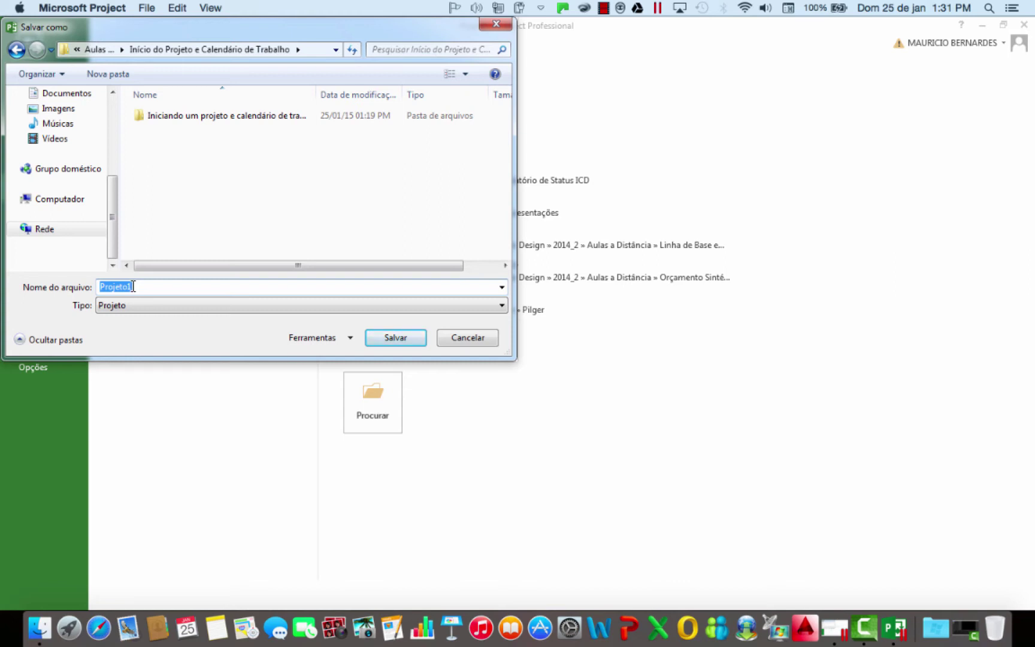
text(Iniciando)
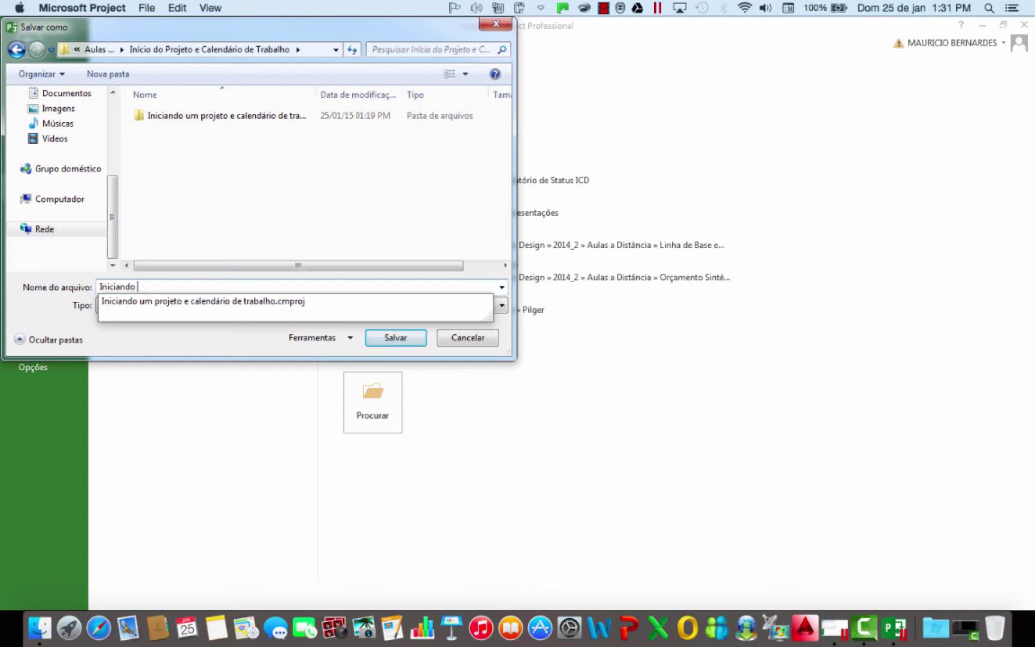
text( um projeto)
click(407, 337)
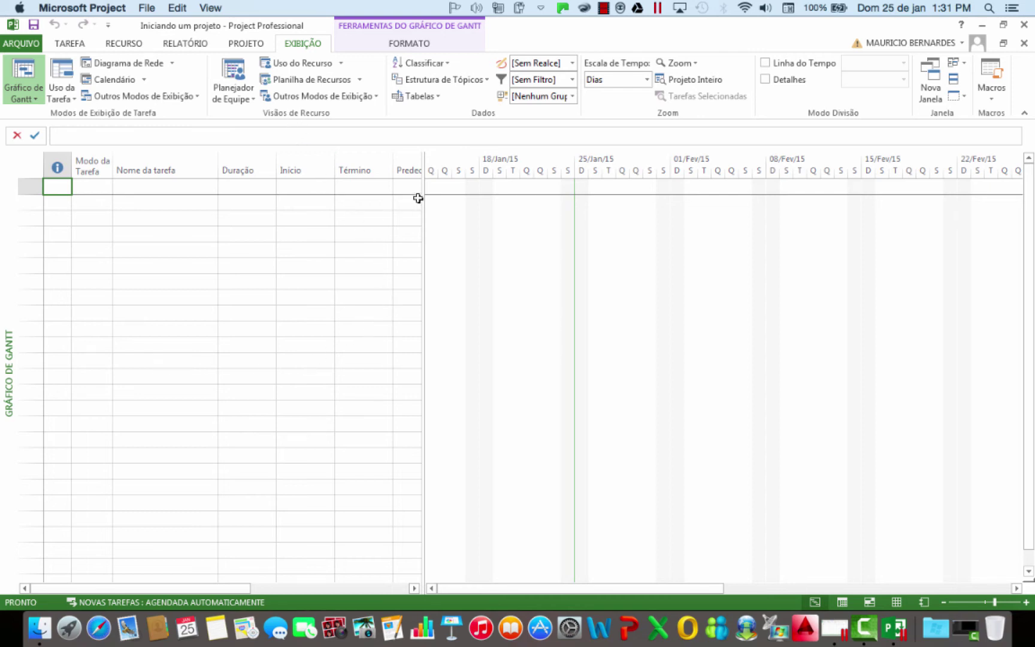
- Widen the task table so that the whole Predecessoras column fits beside the Gantt chart
drag(421, 196, 528, 195)
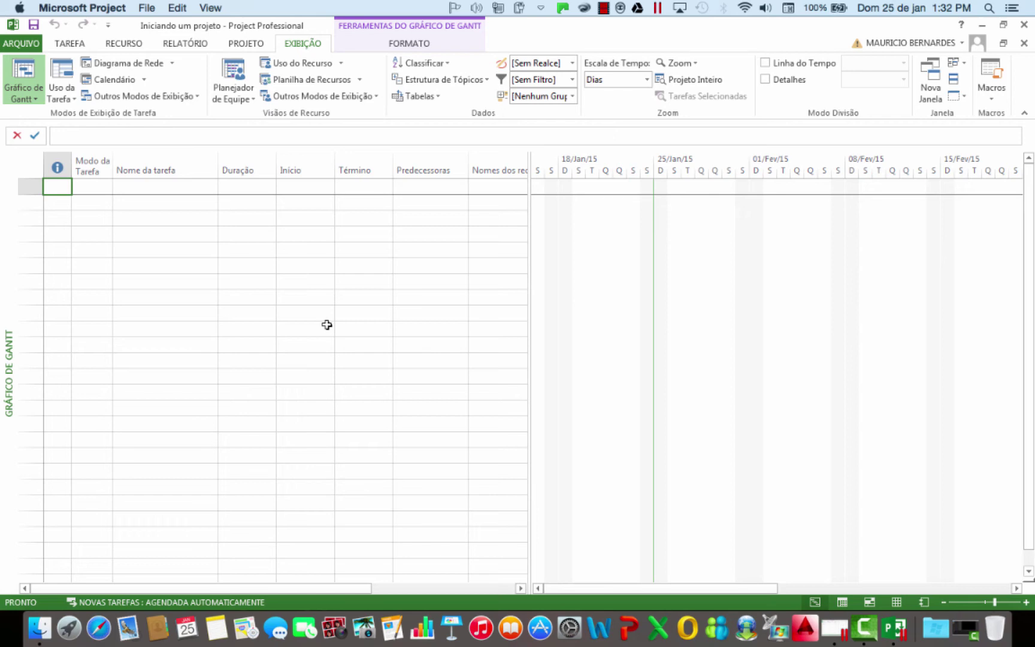
- Open the project's working-time settings (Alterar Período Útil) and look through the available base calendars, keeping Padrão
click(262, 45)
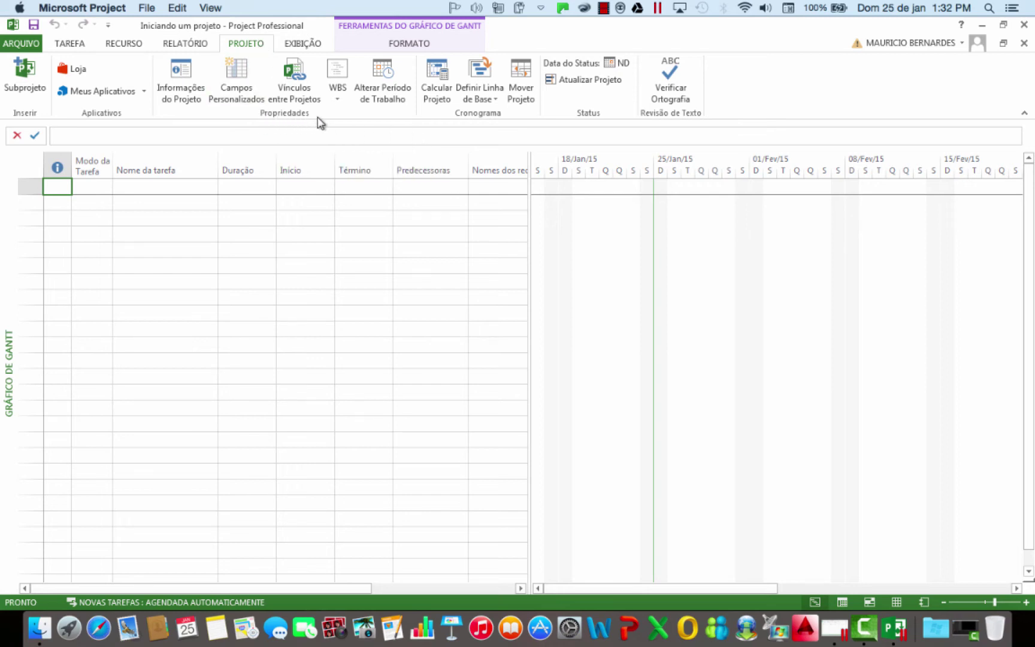
click(388, 76)
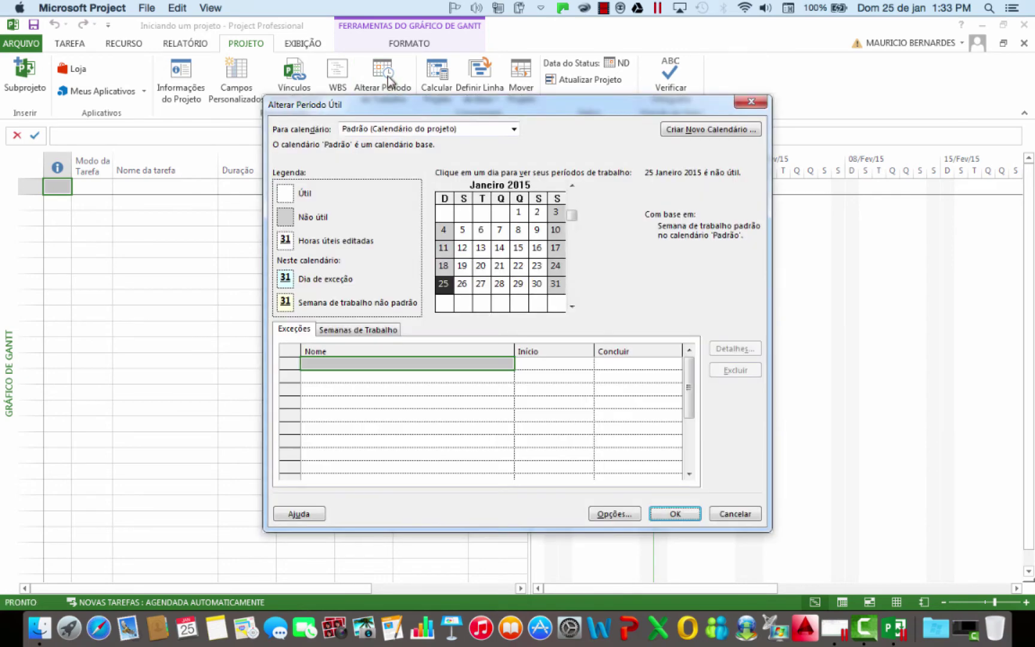
drag(381, 109, 371, 78)
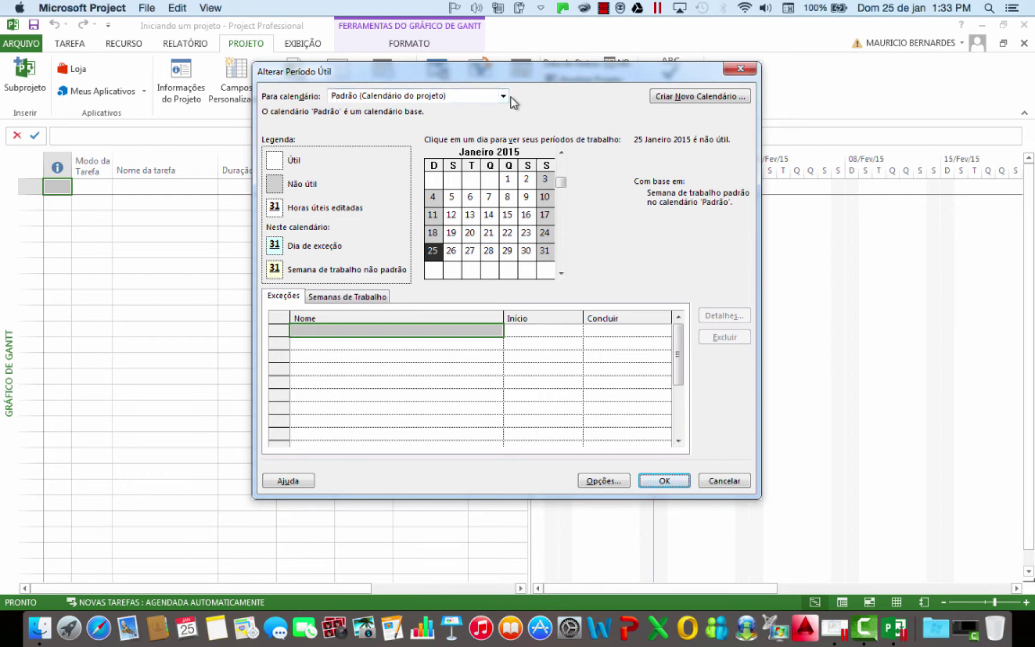
click(505, 97)
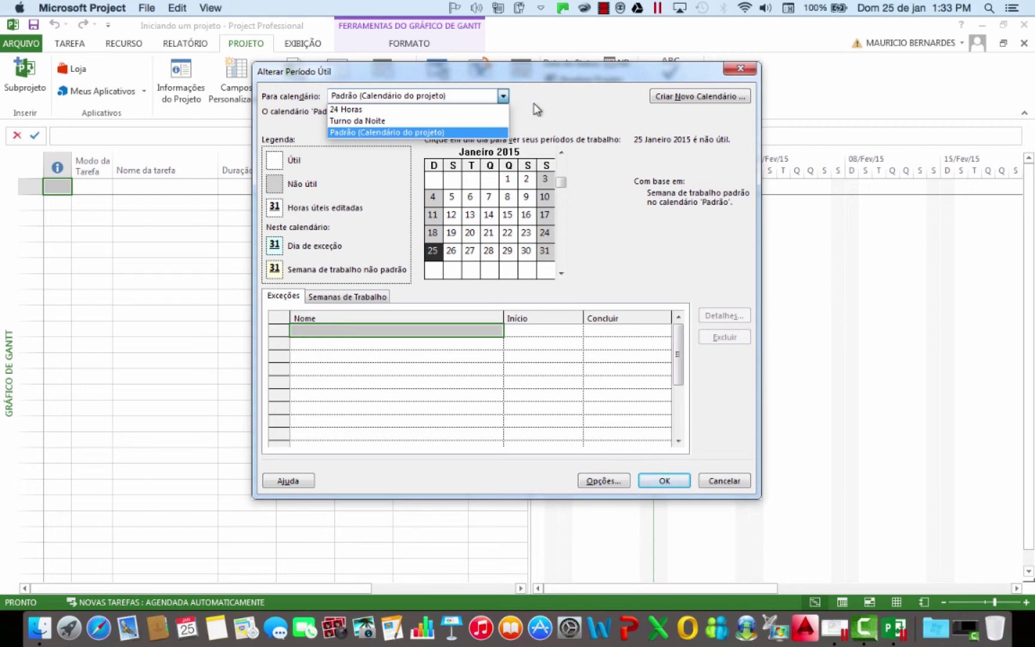
click(558, 114)
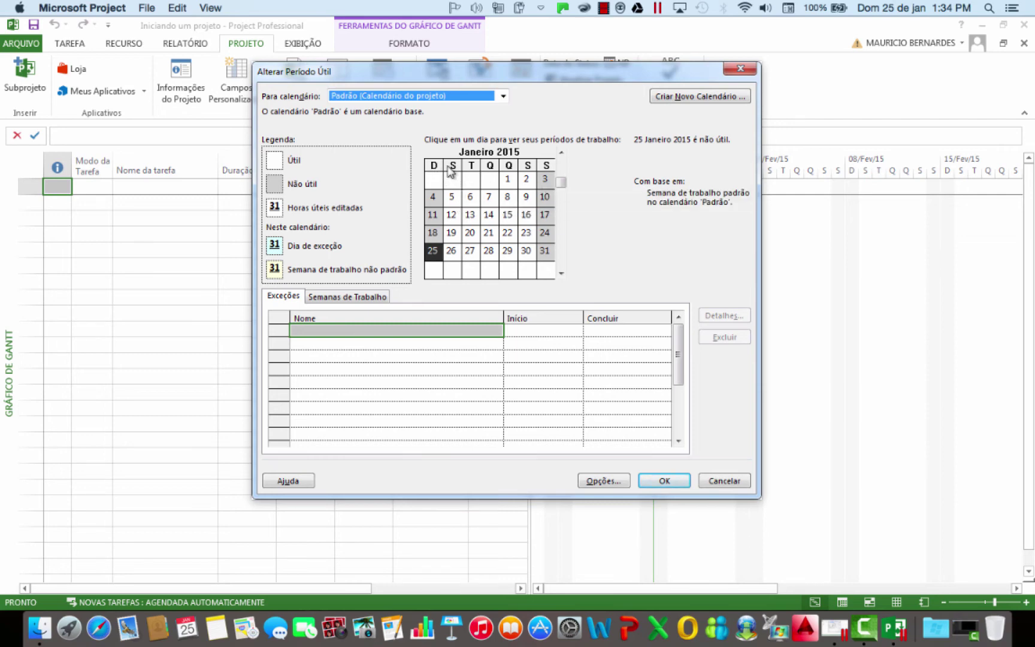
- Check the working periods of 15, 6, 22 and 20 January 2015 in the Padrão calendar
click(504, 217)
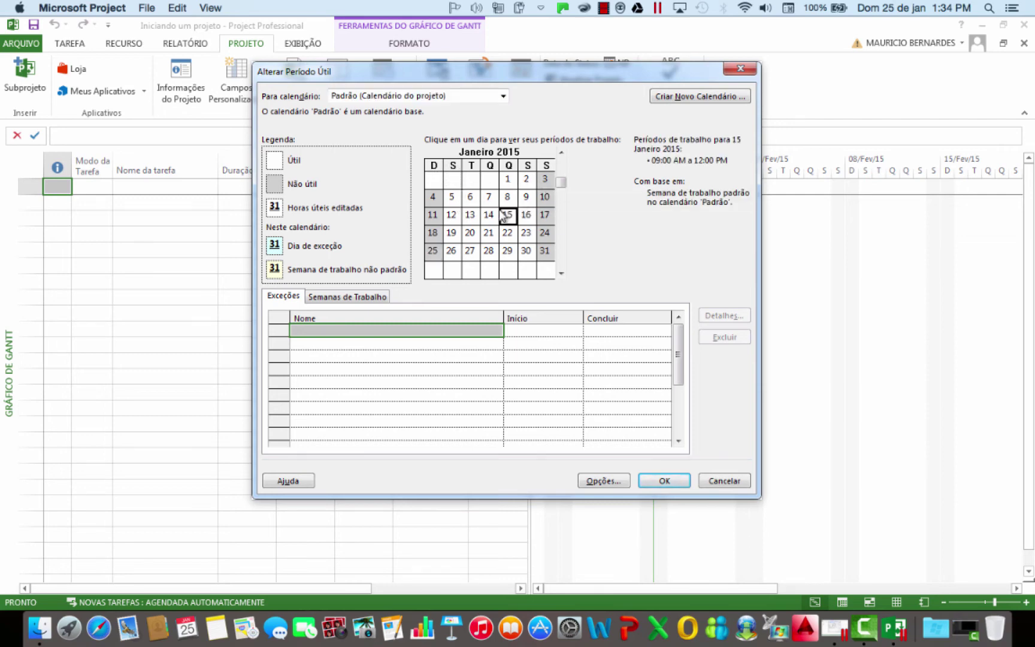
click(471, 197)
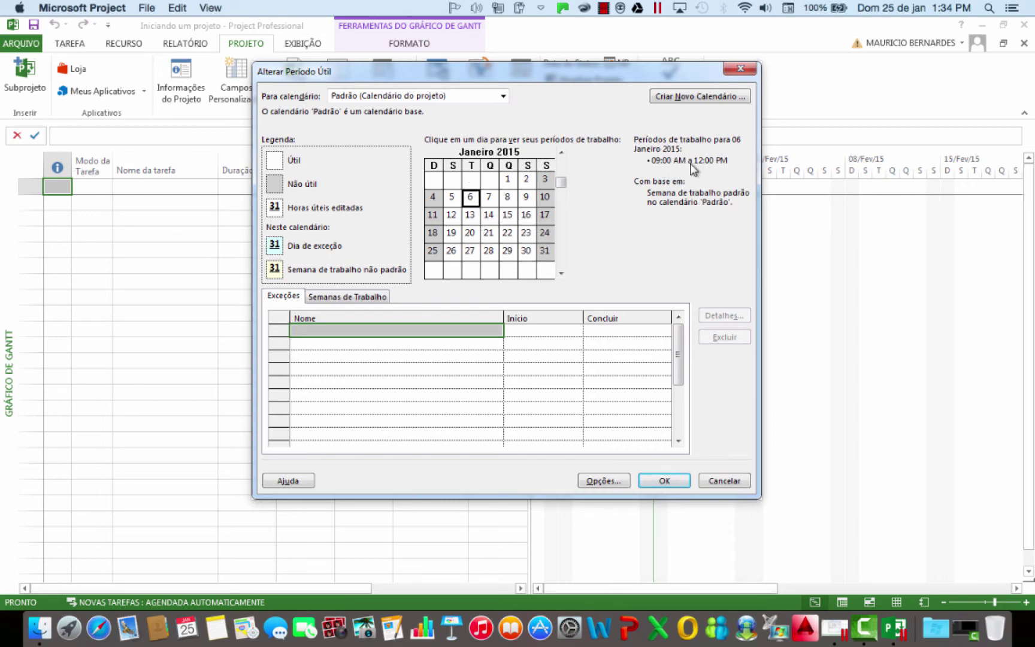
click(506, 217)
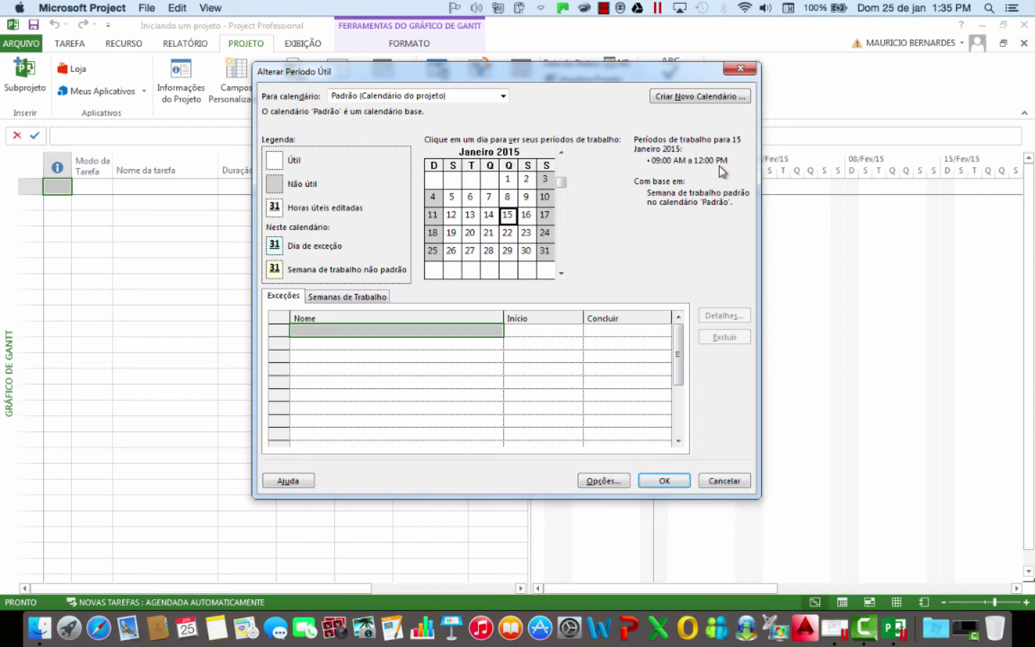
click(508, 234)
click(476, 239)
- Open the details of the [Padrão] work week for editing in the Padrão calendar
click(338, 298)
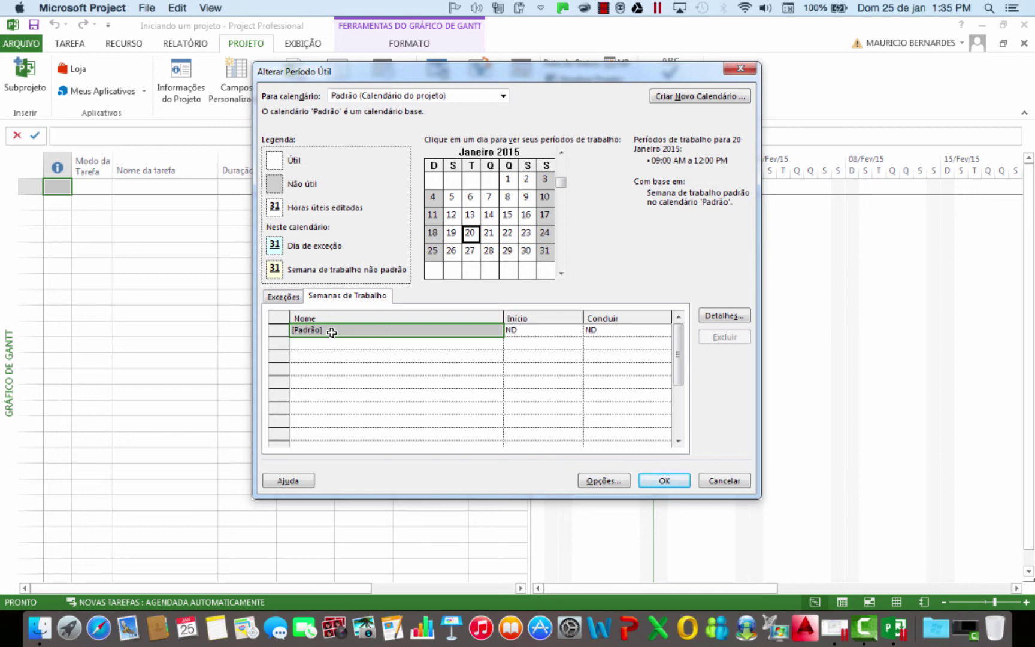
click(330, 372)
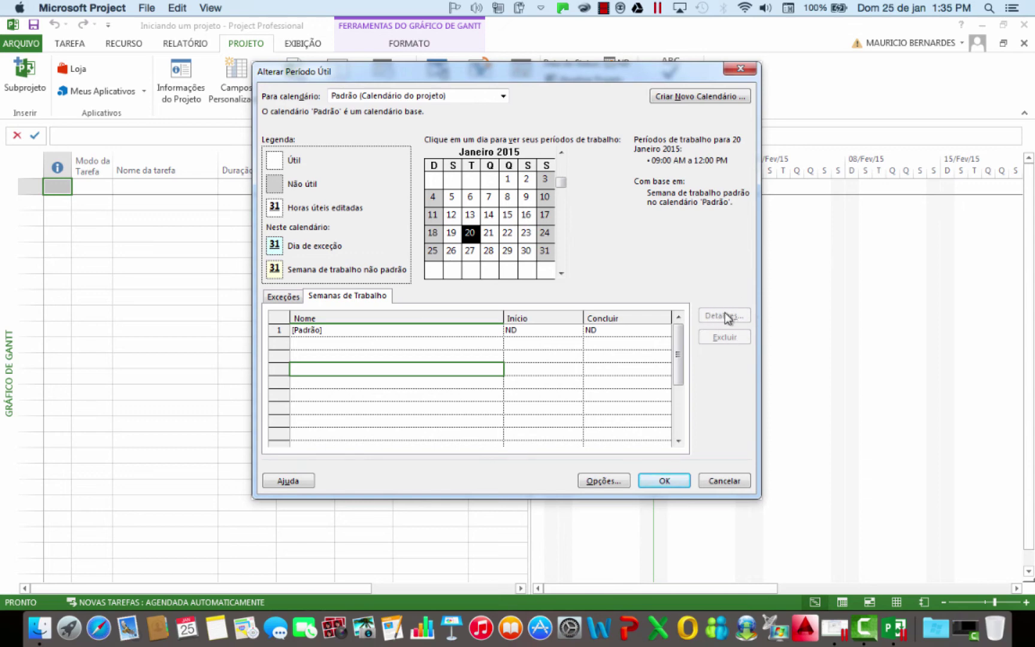
click(320, 331)
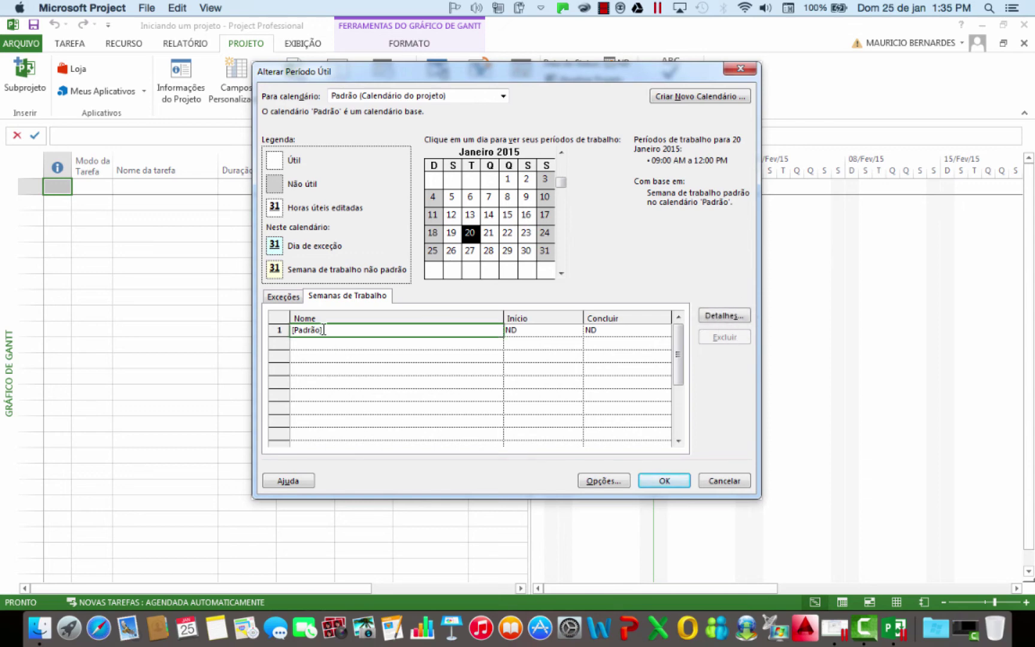
click(724, 315)
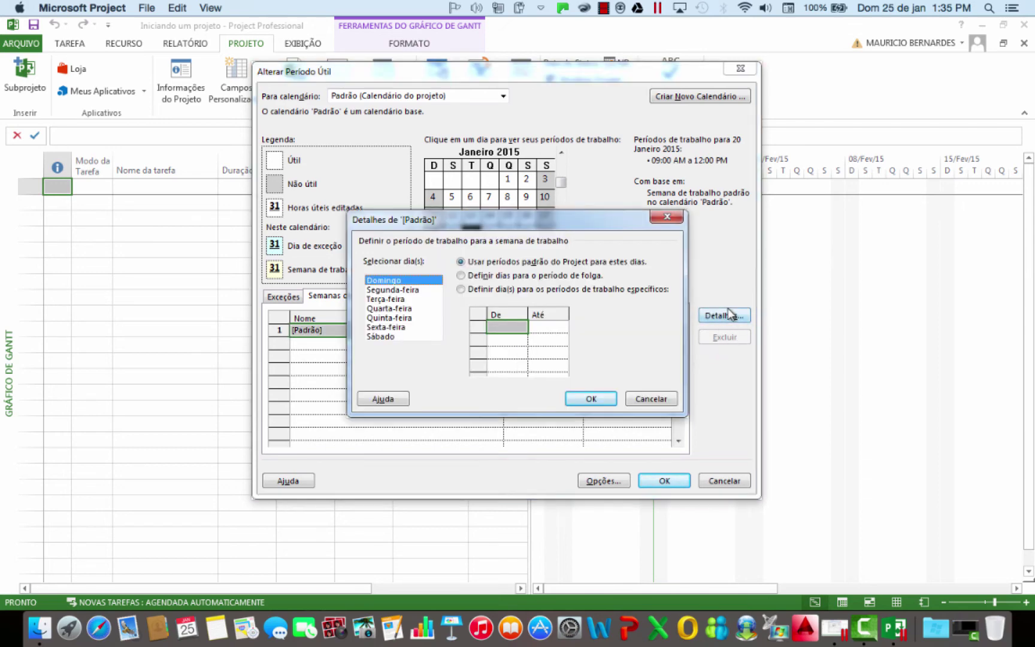
drag(489, 216, 451, 147)
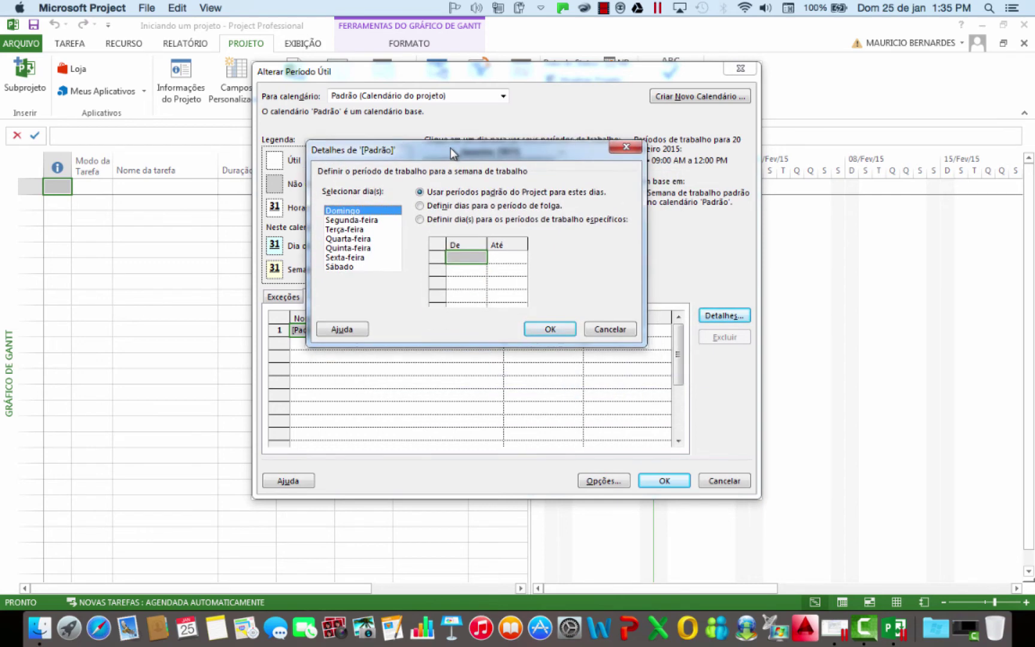
- Select Segunda-feira through Sexta-feira and switch these days to specific working periods
click(372, 221)
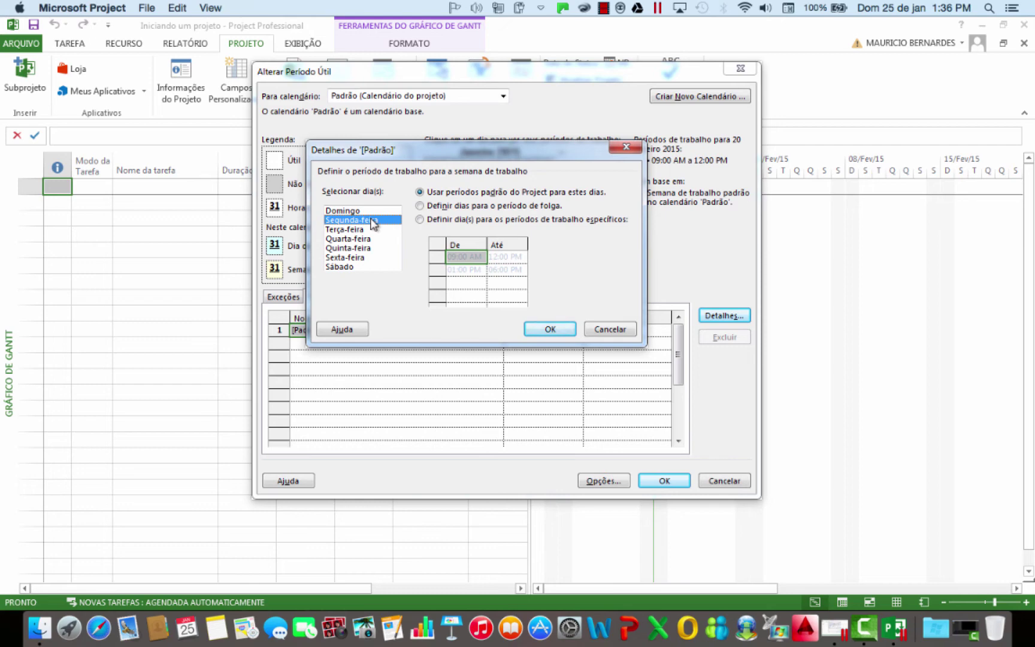
key(shift+Down)
key(shift+Down)
key(shift+Down)
key(shift+Down)
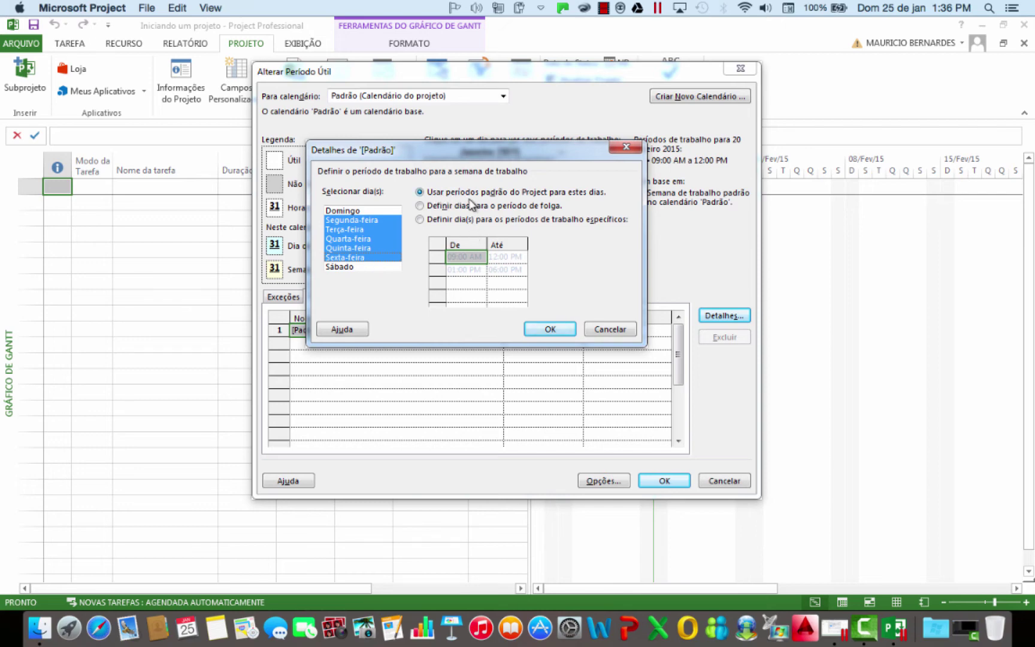
click(420, 220)
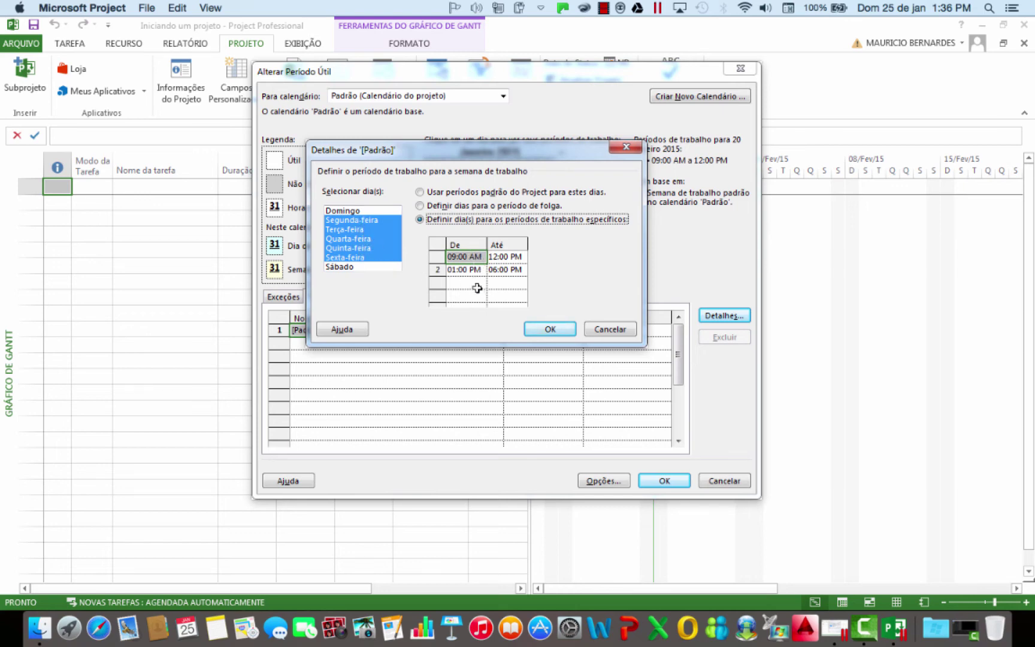
- Set the start of the weekdays' first working period to 08:00 AM
click(477, 256)
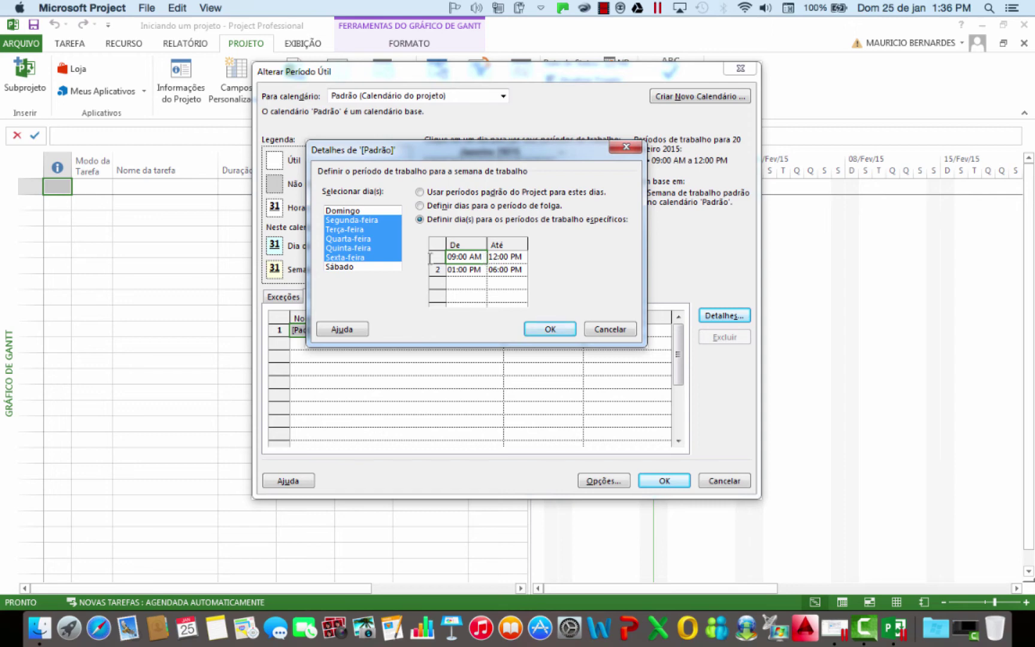
click(475, 257)
key(BackSpace)
text(8)
- Set the weekdays' second working period to 02:00 PM to 06:00 PM and apply the work week details
click(466, 270)
click(454, 271)
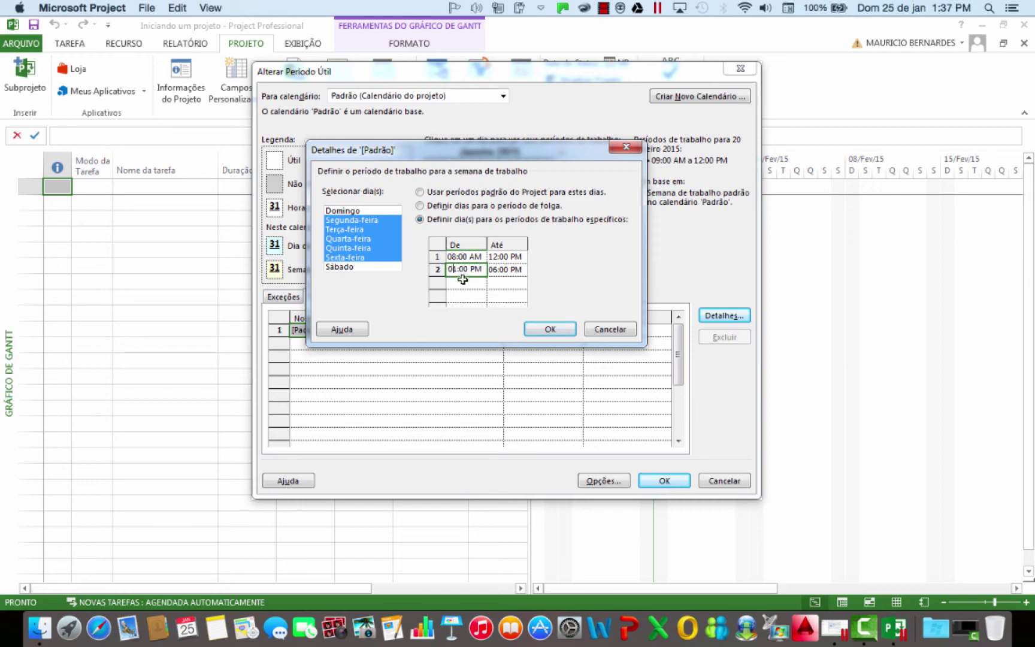
key(Delete)
text(2)
click(509, 270)
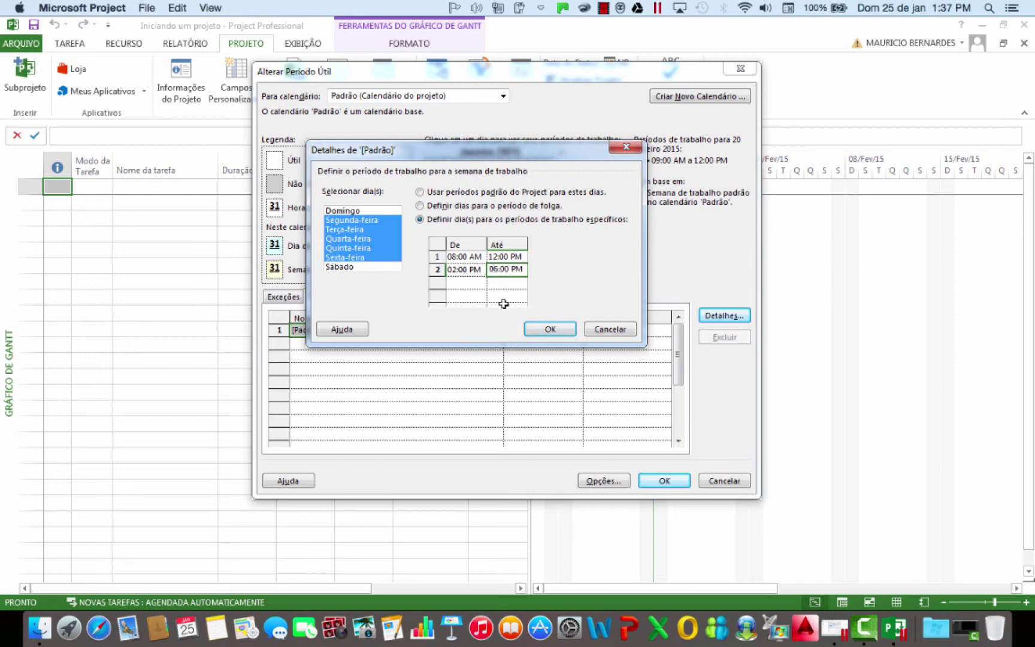
key(Delete)
text(5)
click(467, 270)
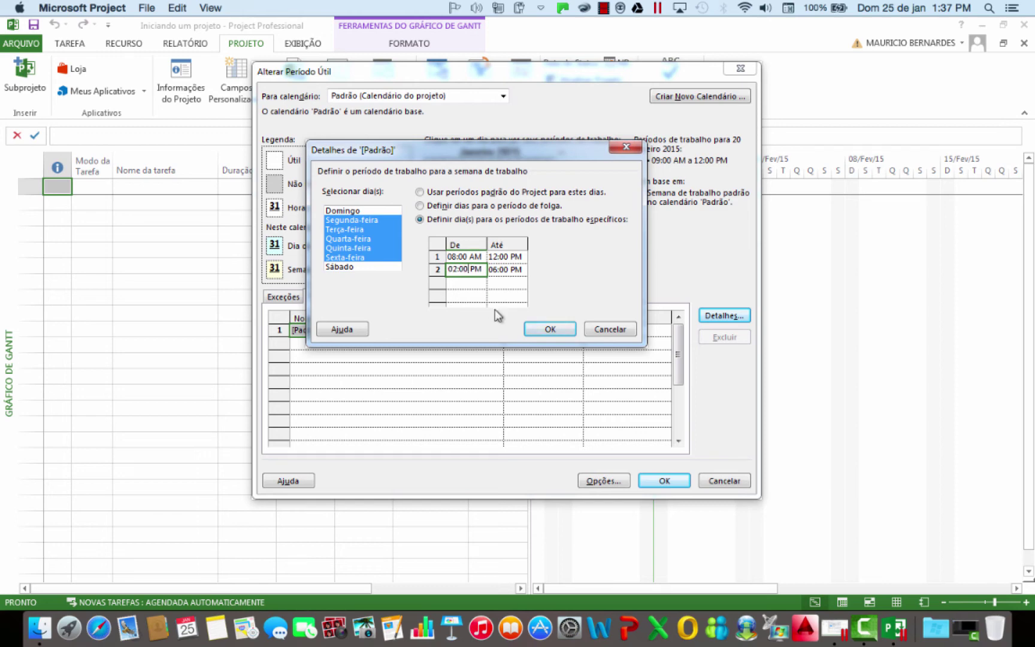
key(Return)
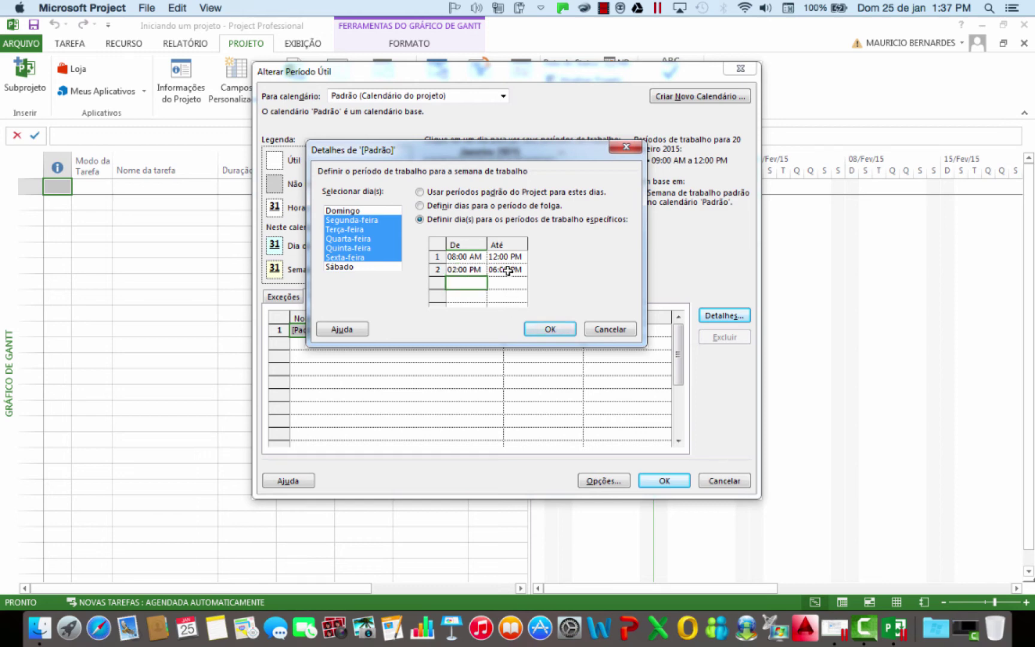
click(548, 329)
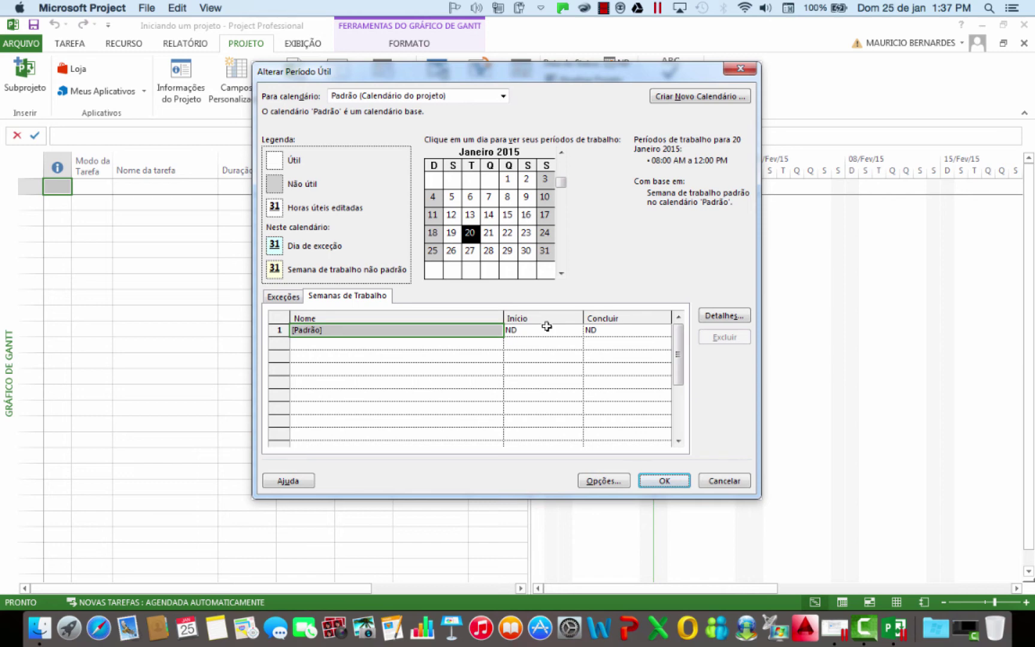
- Check the working periods of 12, 13 and 22 January 2015 in the calendar preview
click(453, 216)
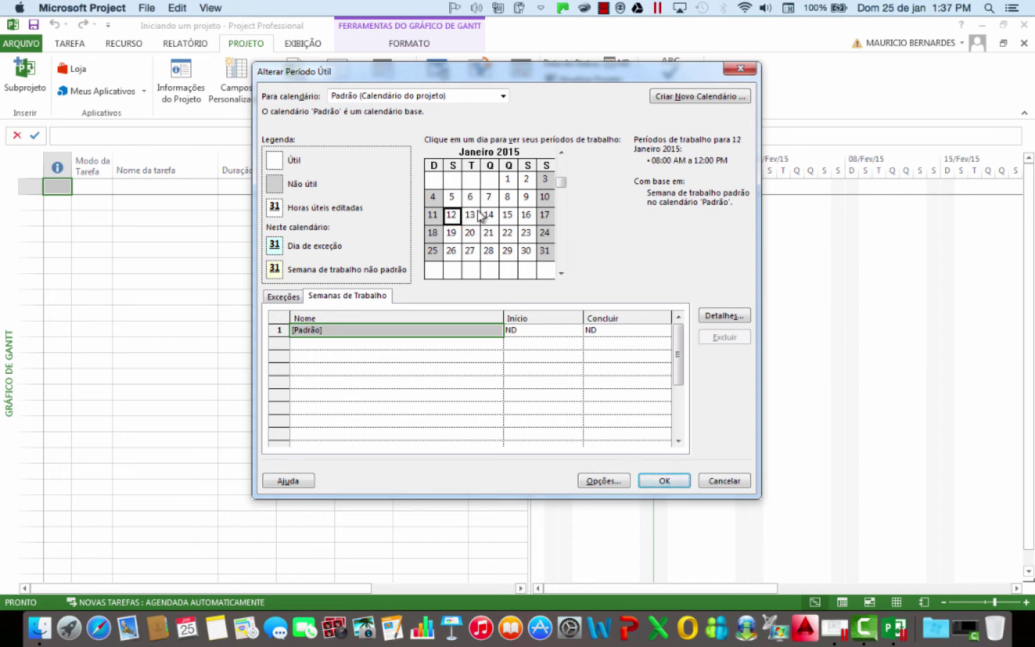
click(476, 214)
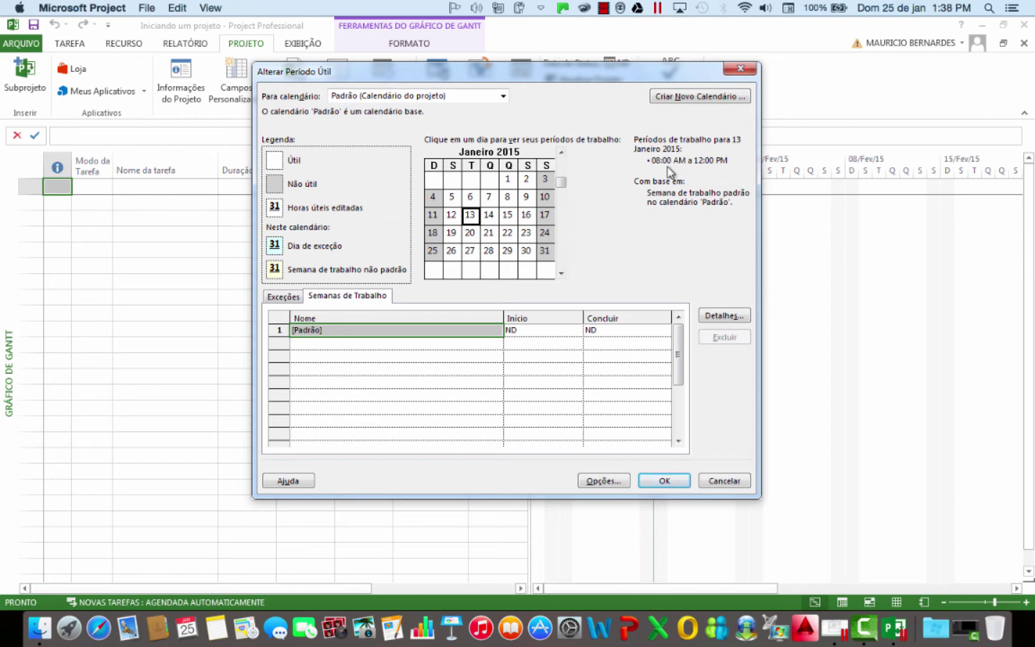
click(509, 234)
- Reopen the [Padrão] work week details and review the hours of Segunda-feira, Terça-feira and Quarta-feira
click(708, 316)
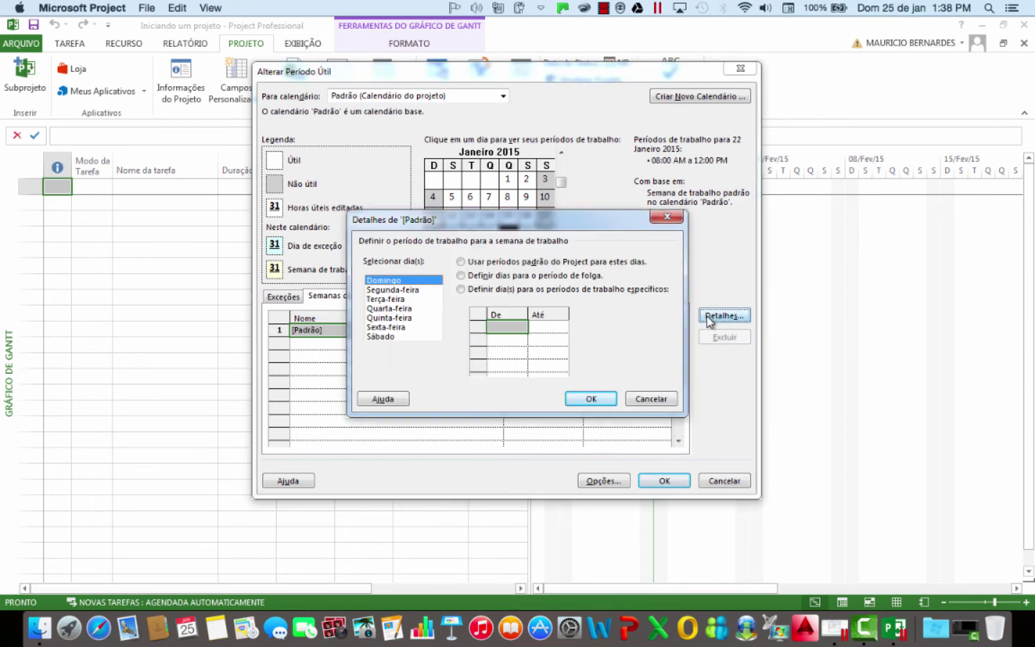
click(380, 290)
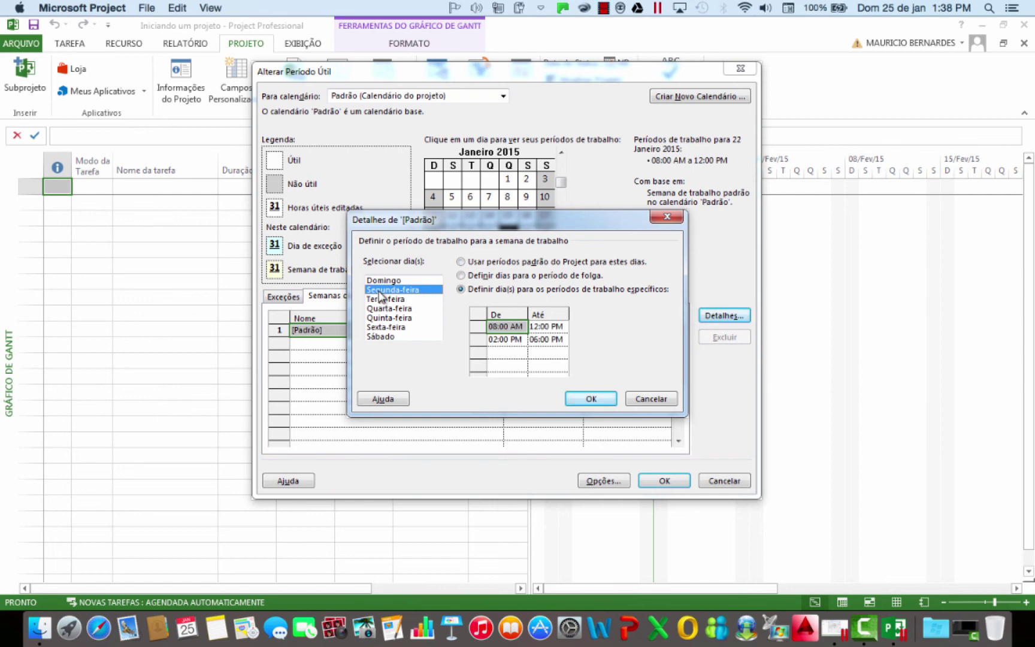
click(380, 299)
click(380, 310)
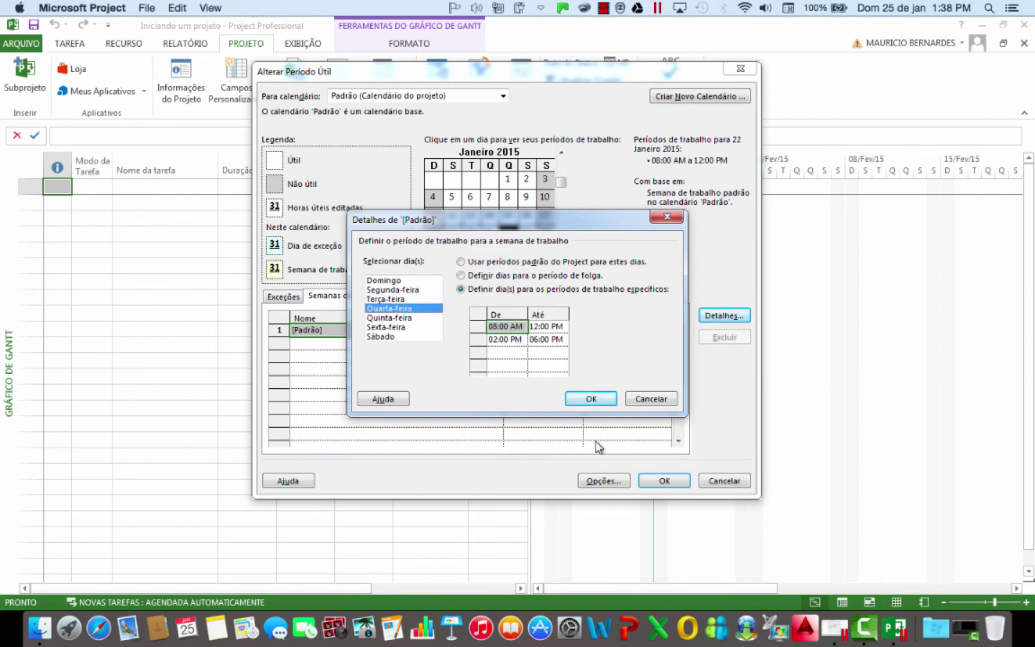
- Close the work week details unchanged and check the working periods of 28 January 2015 in the calendar preview
click(641, 395)
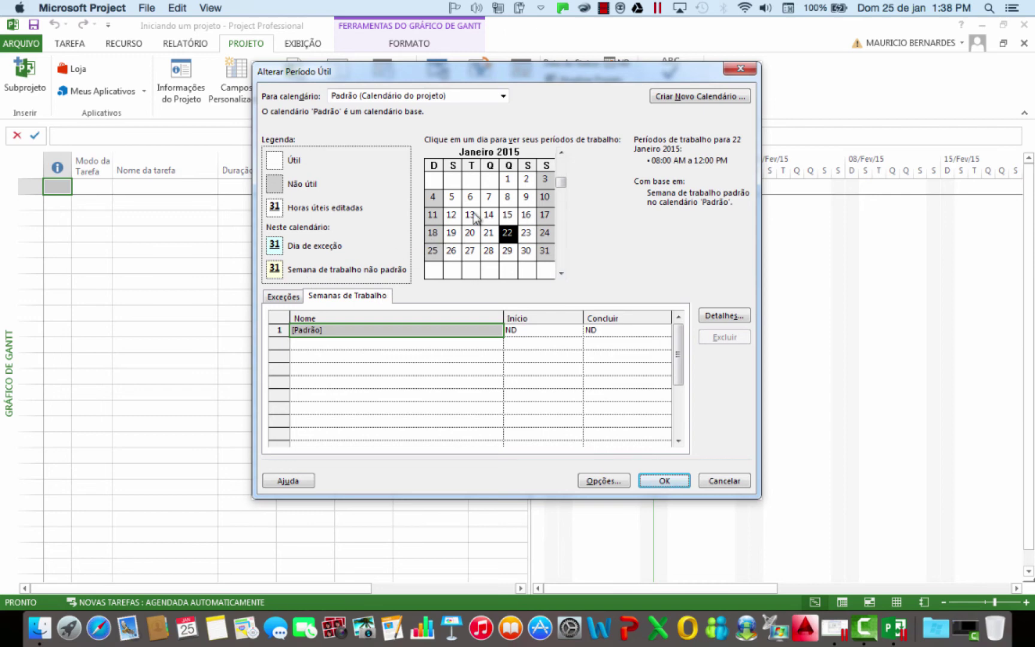
click(488, 251)
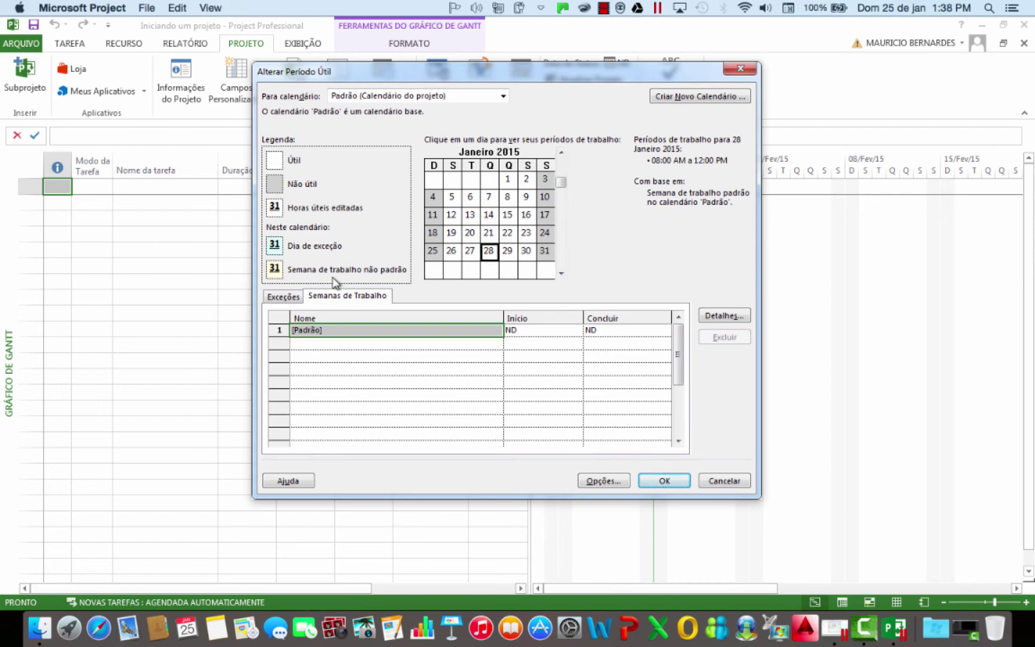
- Add a calendar exception named Carnaval on 17 February 2015
click(281, 295)
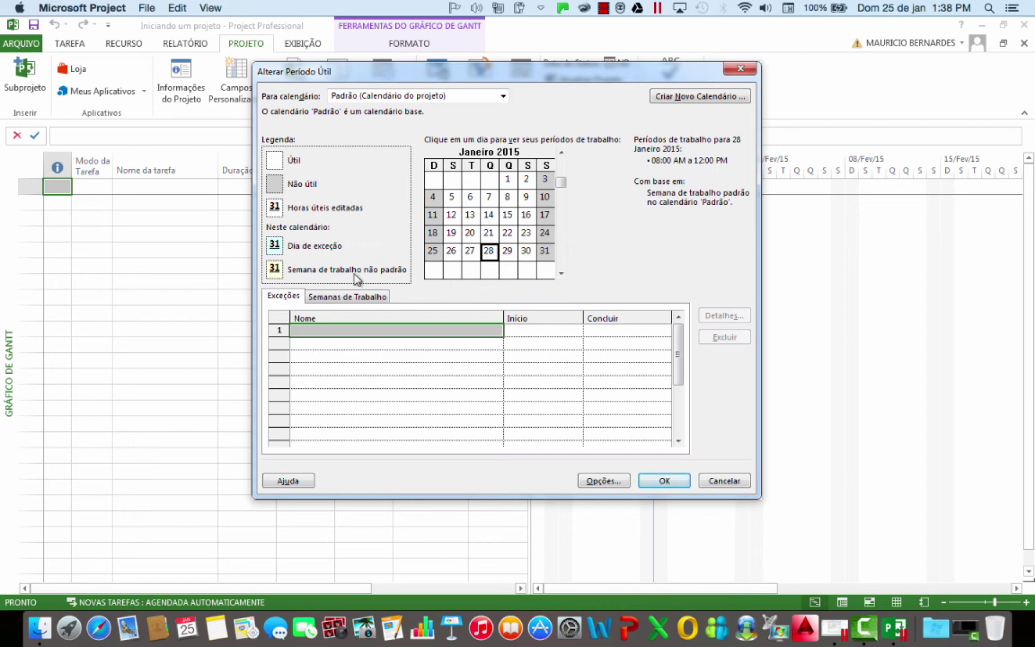
click(562, 274)
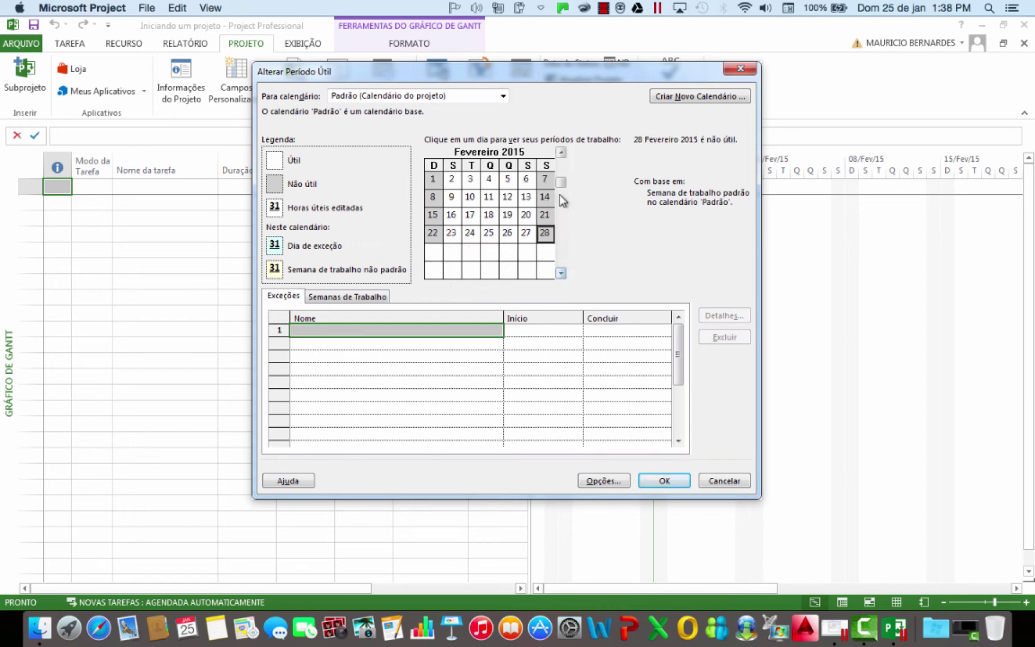
click(561, 154)
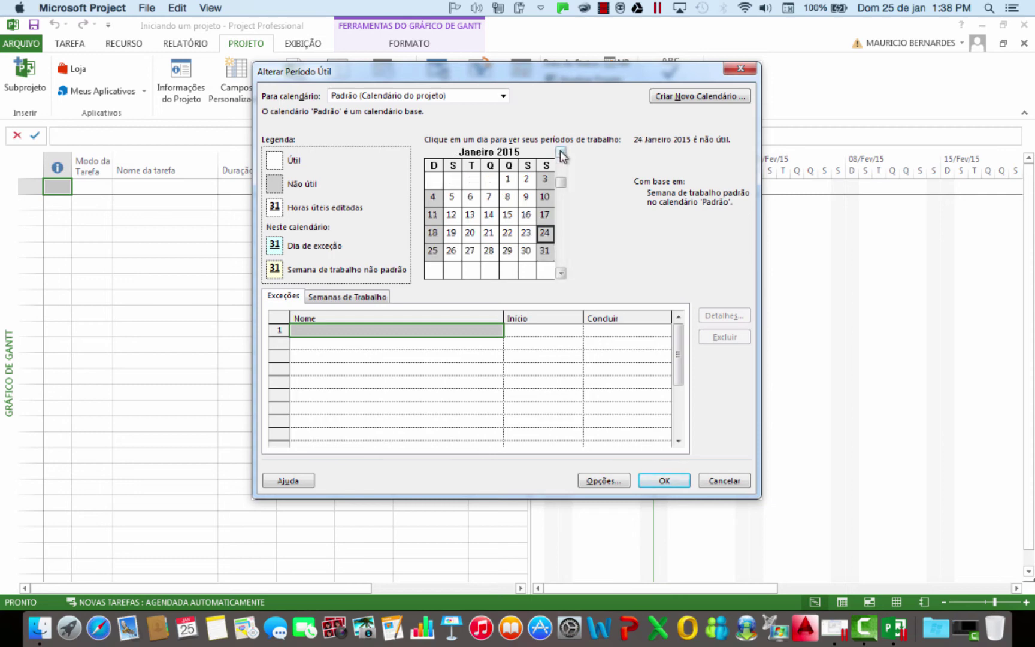
click(561, 273)
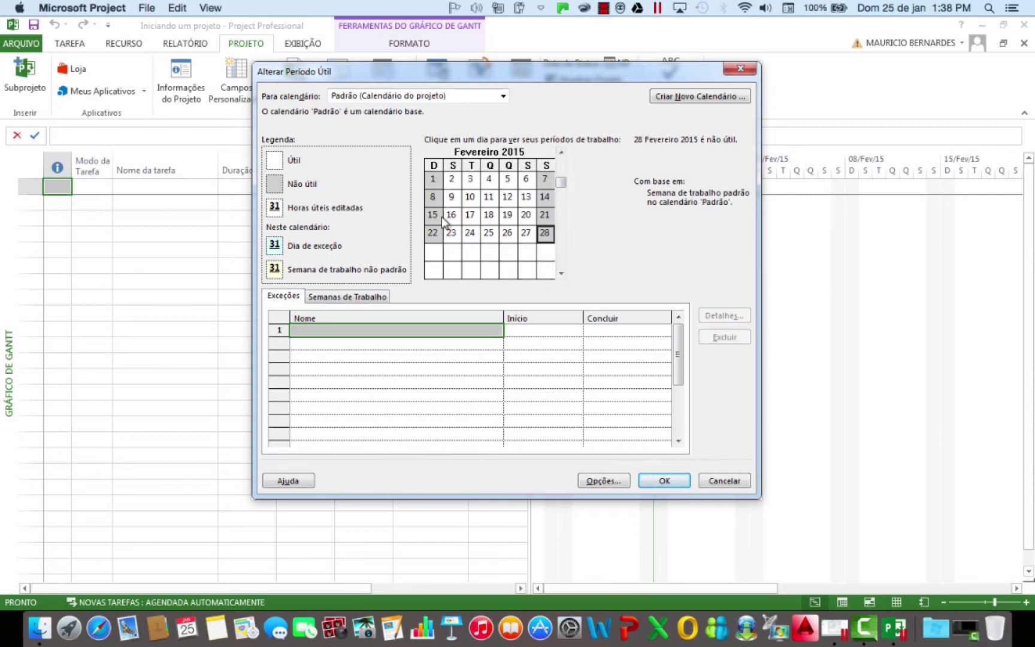
click(471, 216)
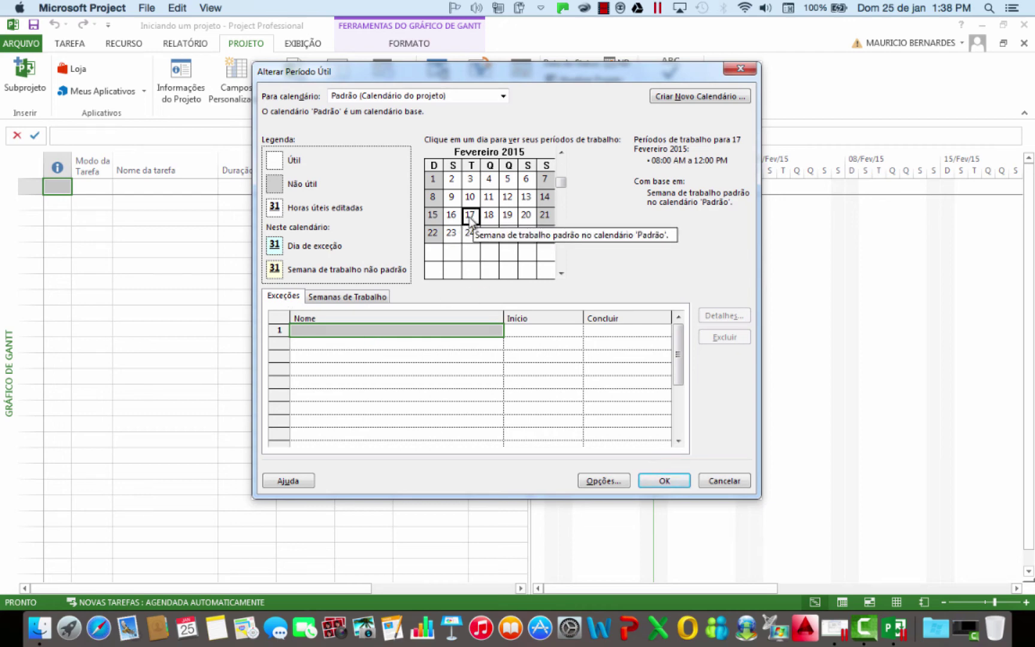
click(326, 330)
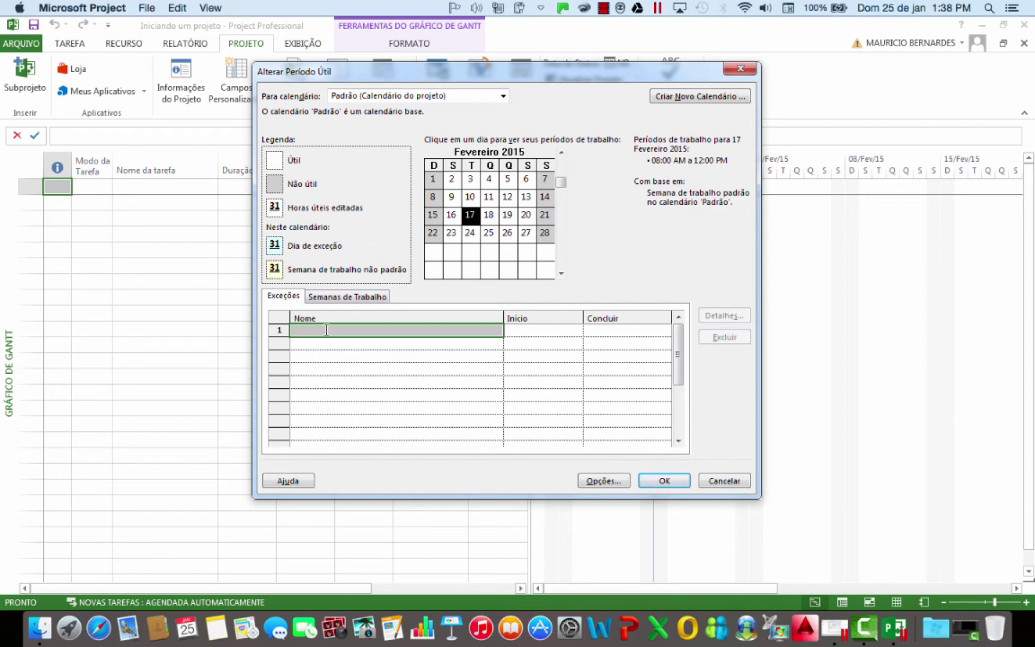
text(Carnaval)
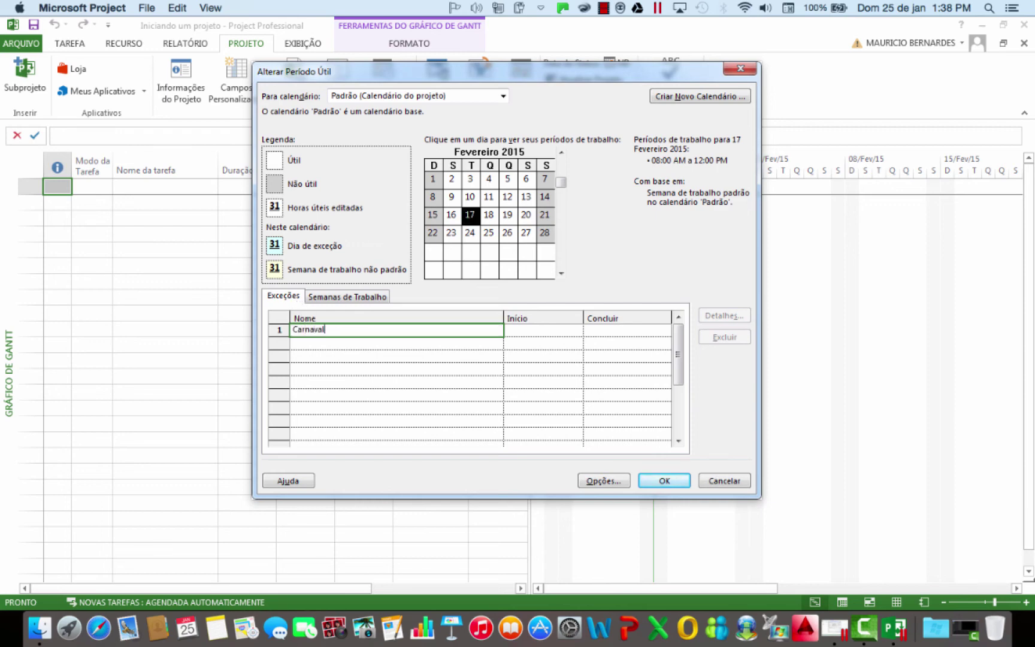
key(Return)
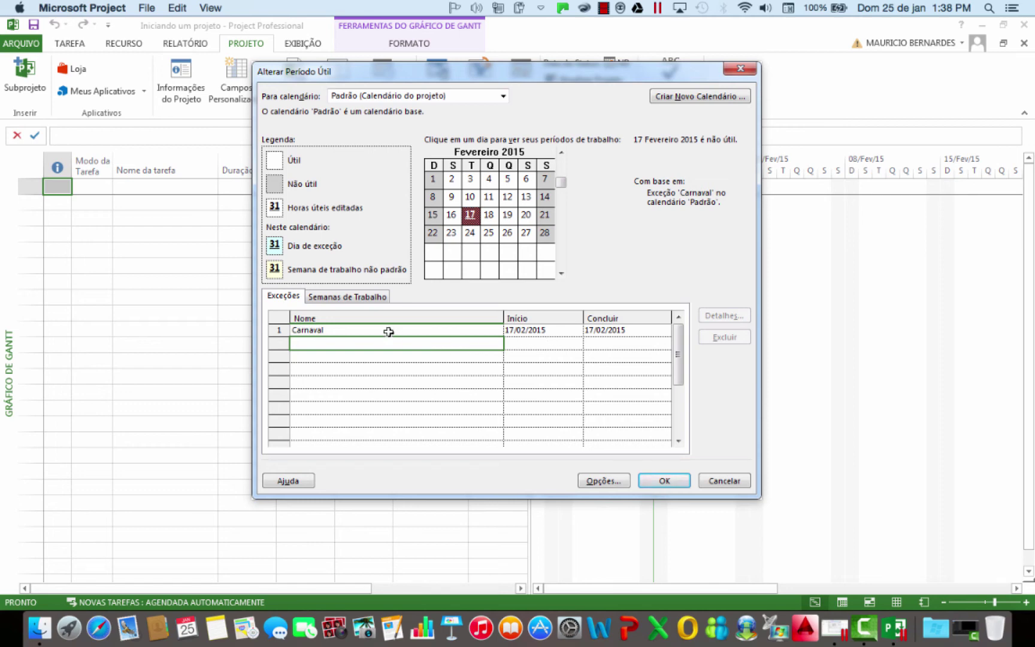
- Inspect 17 February 2015 in the calendar preview and compare the calendar's work weeks with its exceptions
click(471, 217)
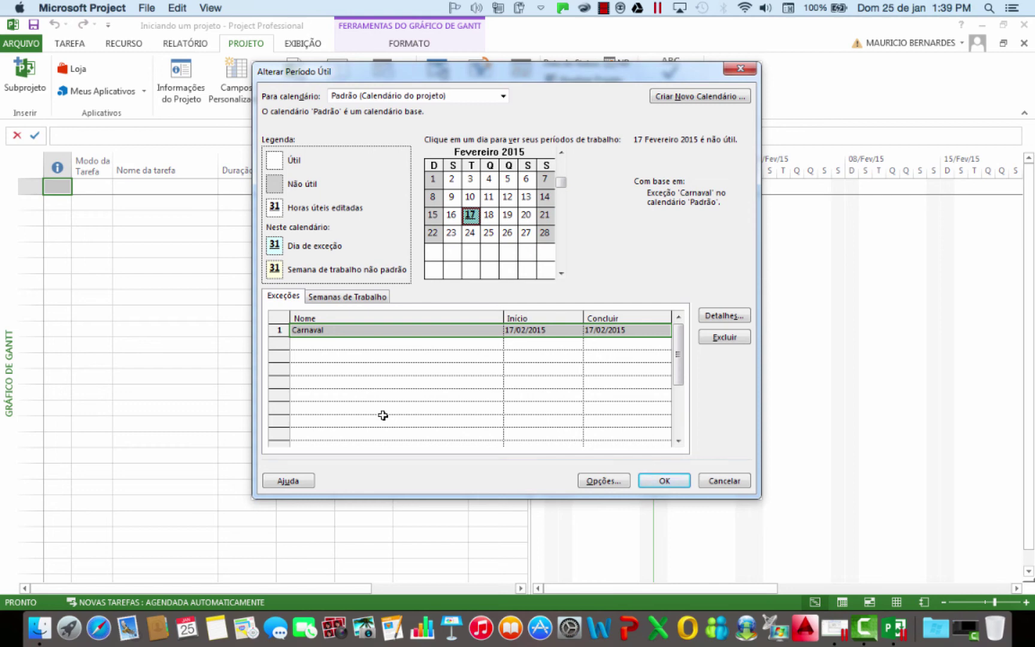
click(347, 304)
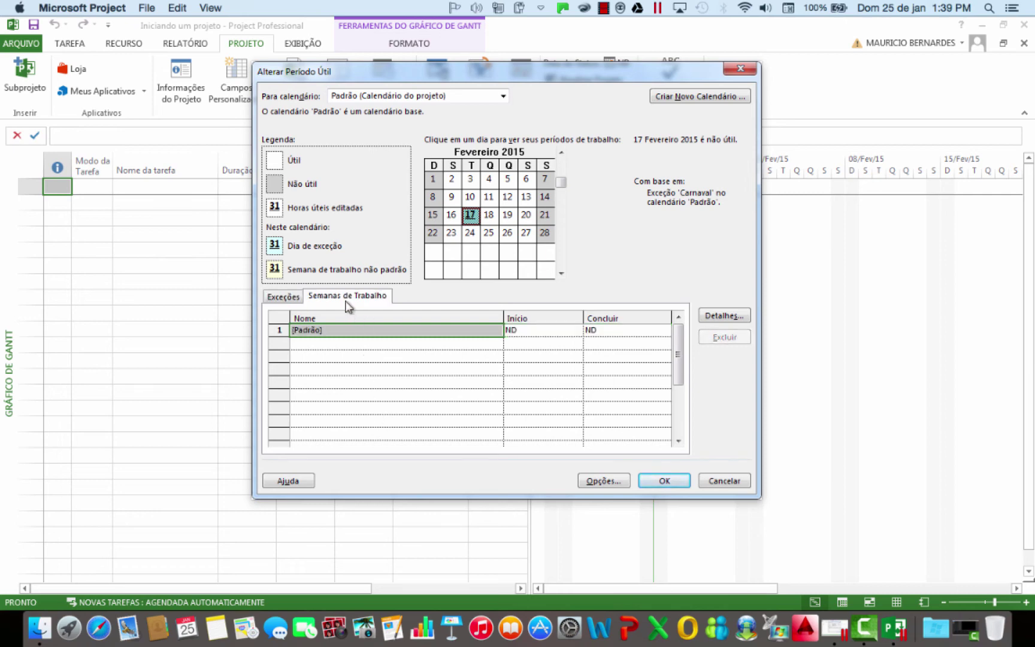
click(286, 301)
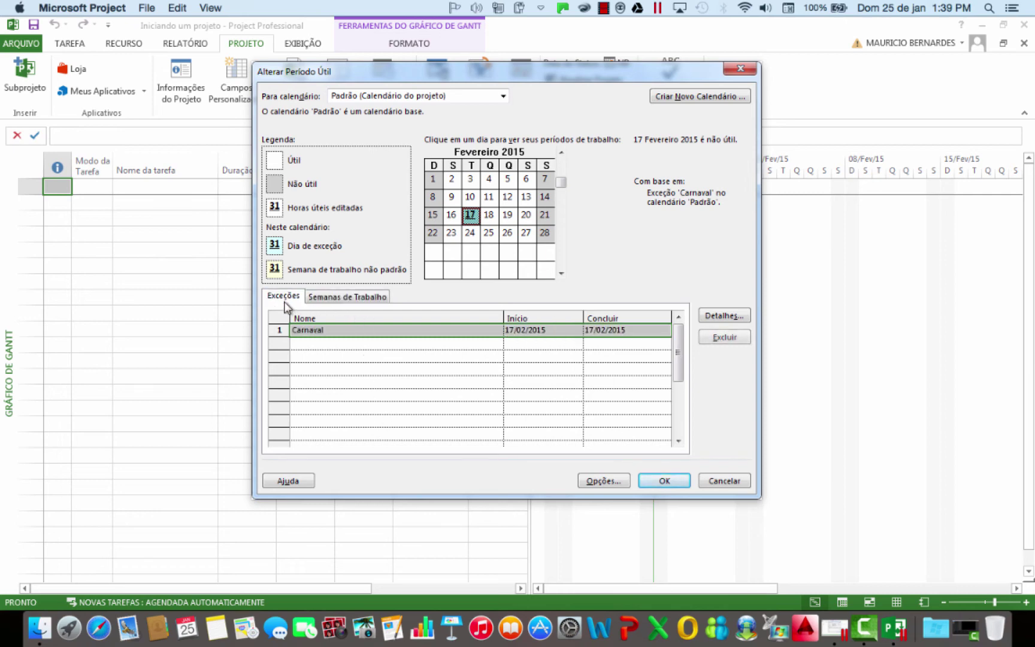
- In the project's calendar options, make the week start on Segunda-feira and set the default start time to 08:00 AM
click(602, 482)
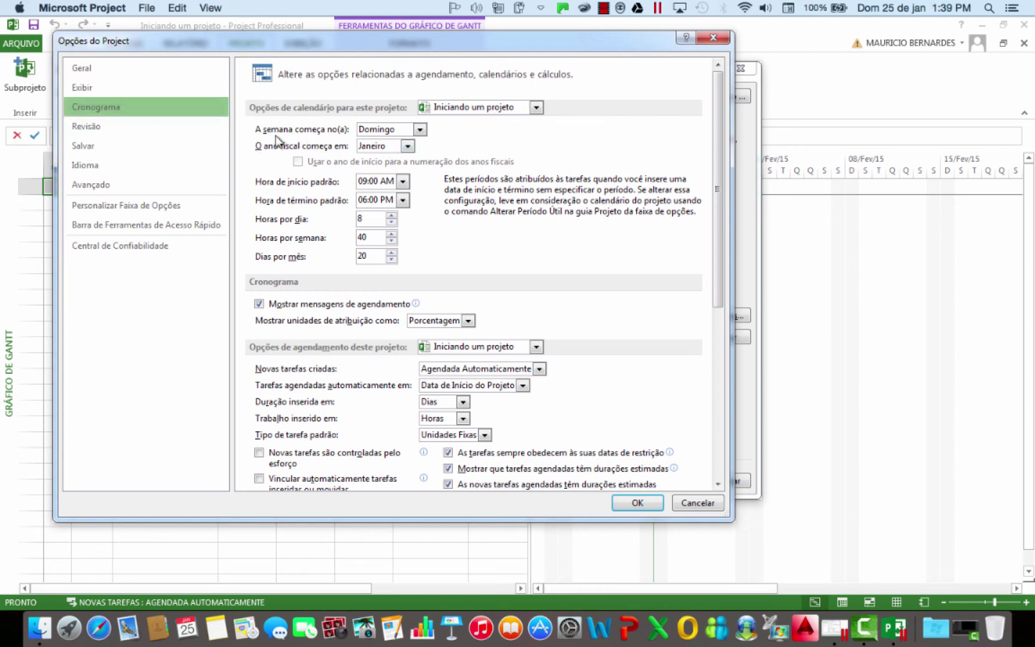
click(421, 130)
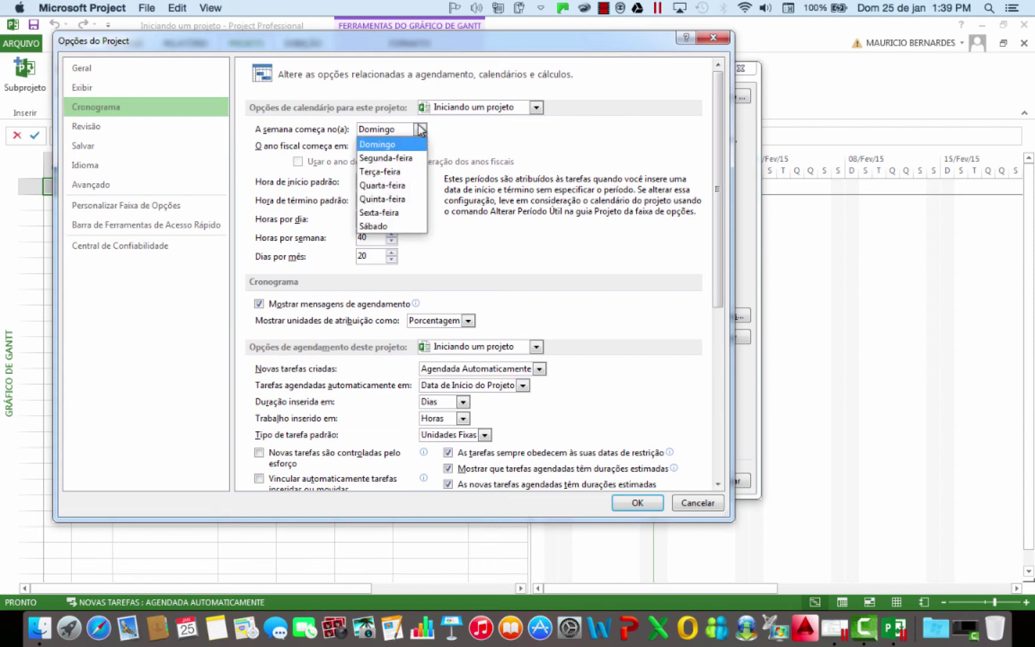
click(407, 157)
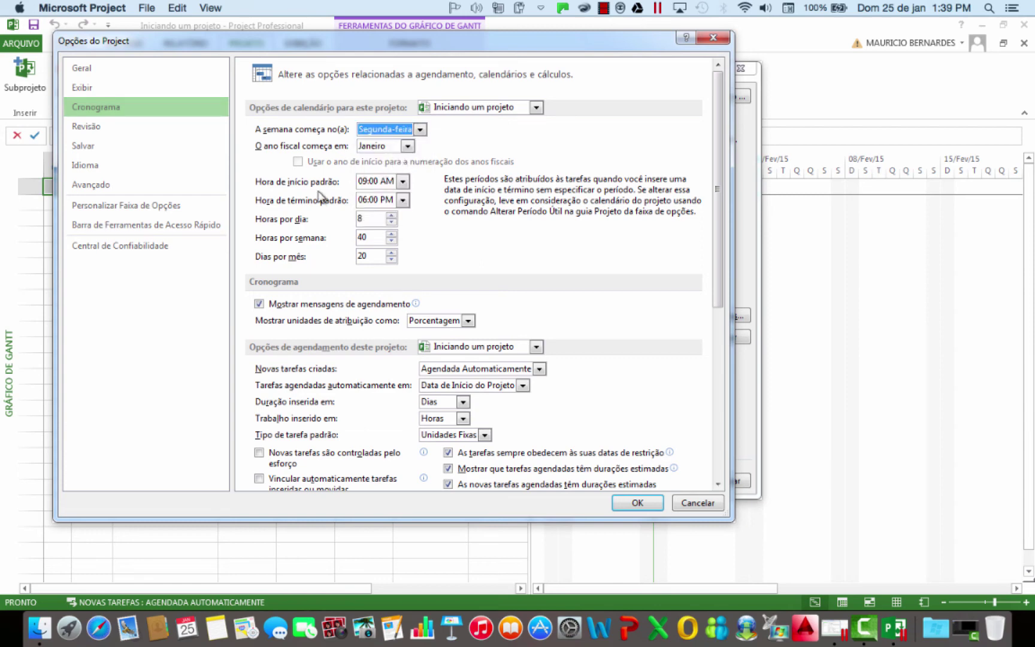
click(404, 181)
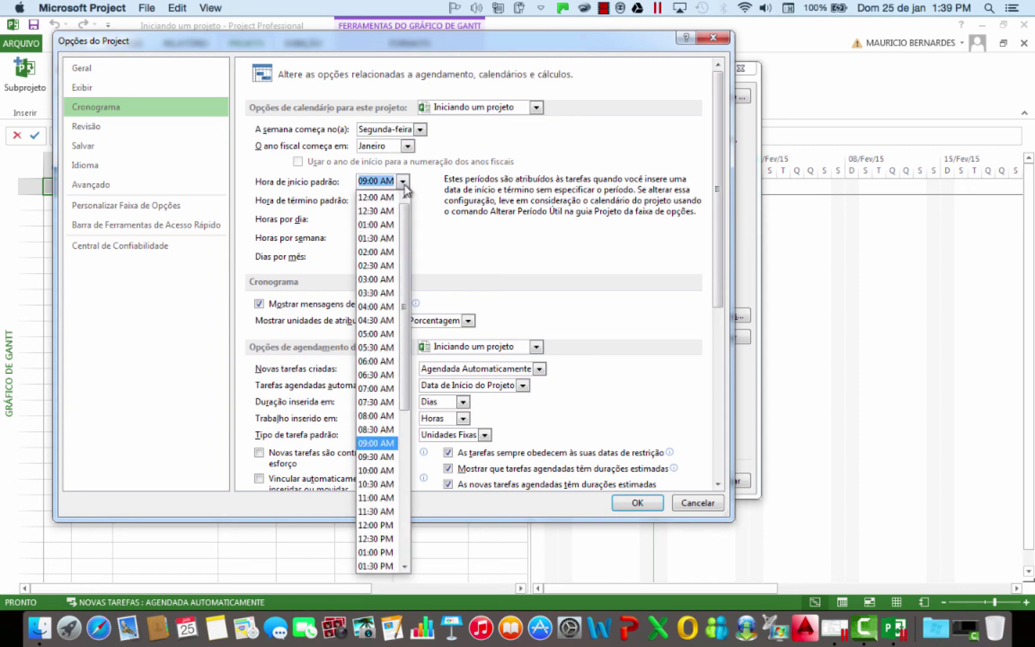
click(388, 415)
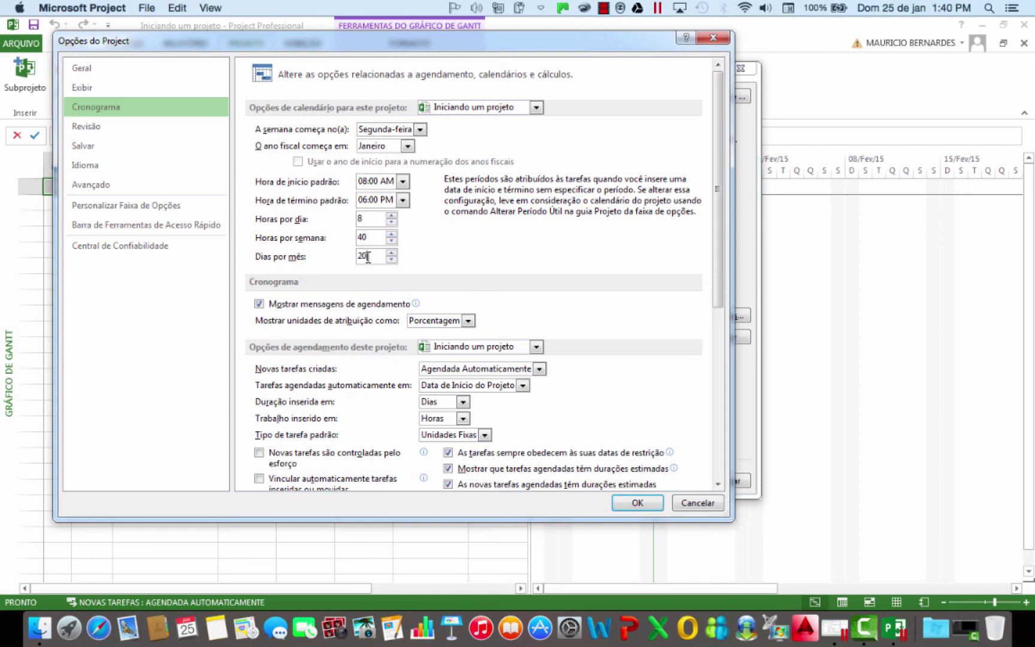
- Set the days per month to 22, then apply the project options and the working time changes
double_click(367, 256)
text(22)
click(638, 503)
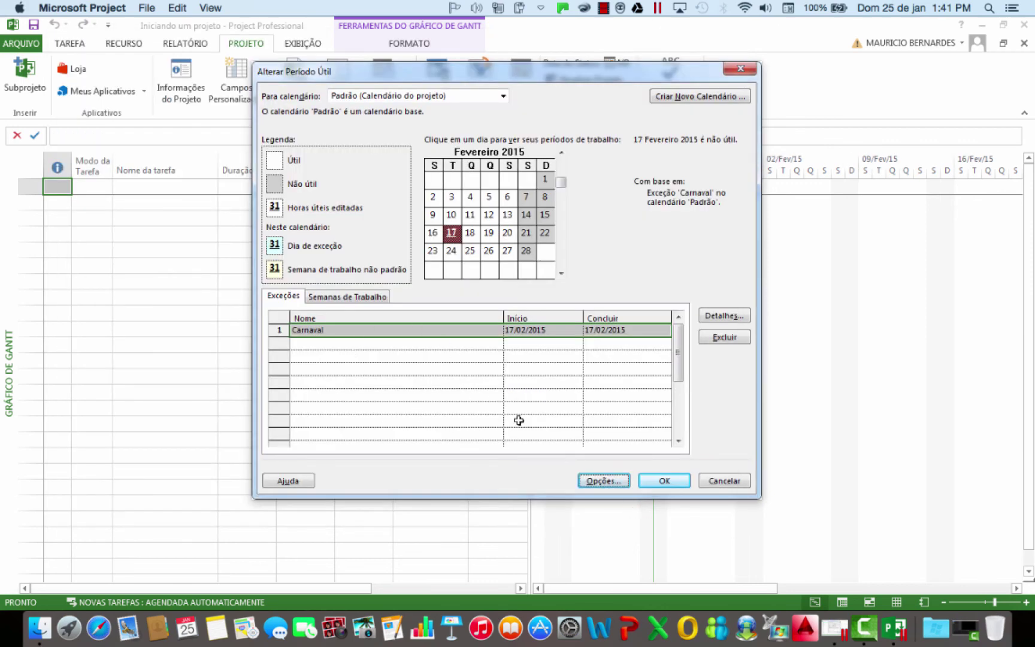
click(664, 483)
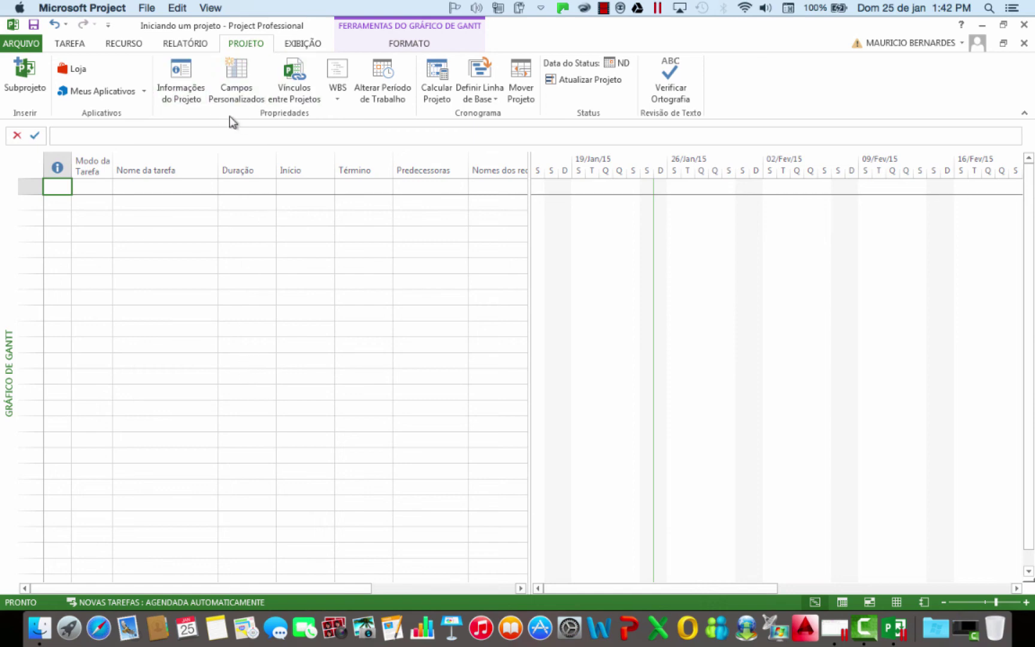
- Open the project information and view the date choices for the project's start date
click(178, 72)
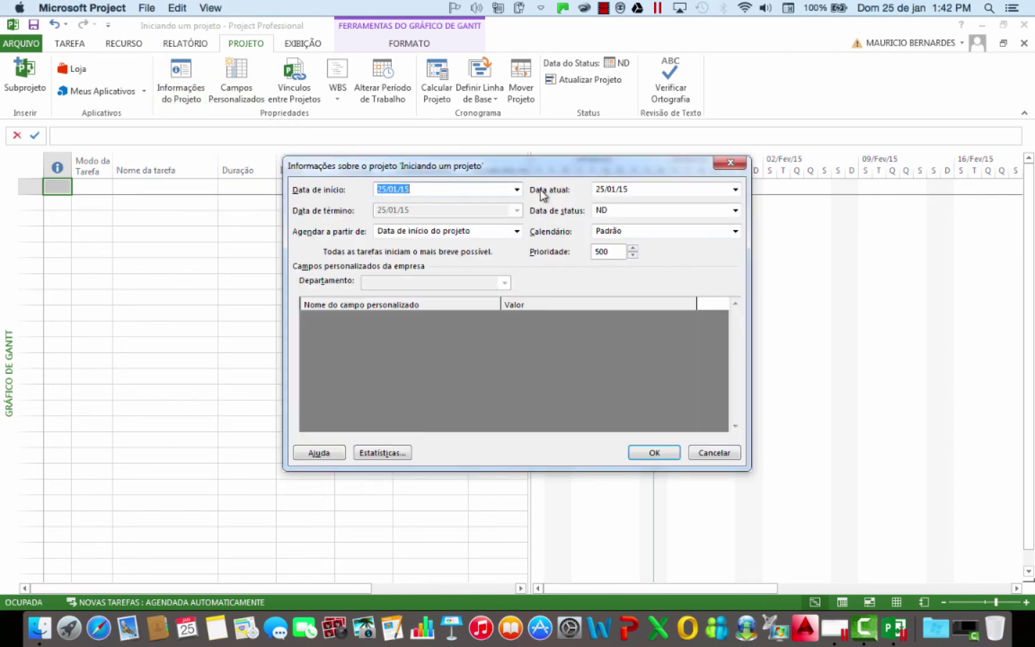
drag(548, 160, 552, 126)
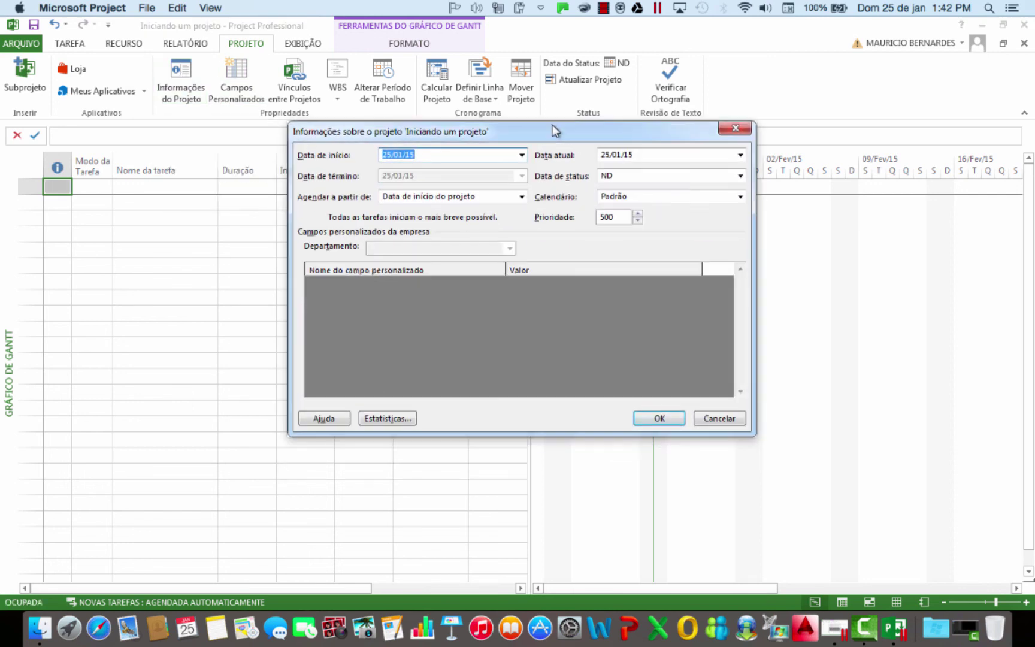
click(522, 155)
click(522, 155)
- Try scheduling the project from Data de término do projeto, then restore Data de início do projeto
click(437, 199)
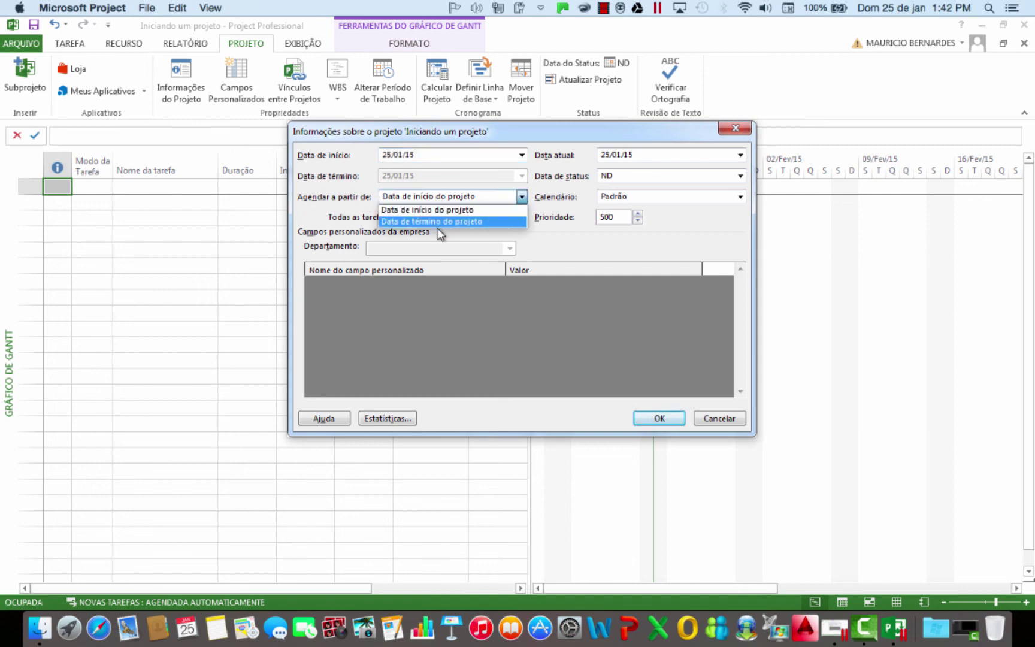
click(441, 224)
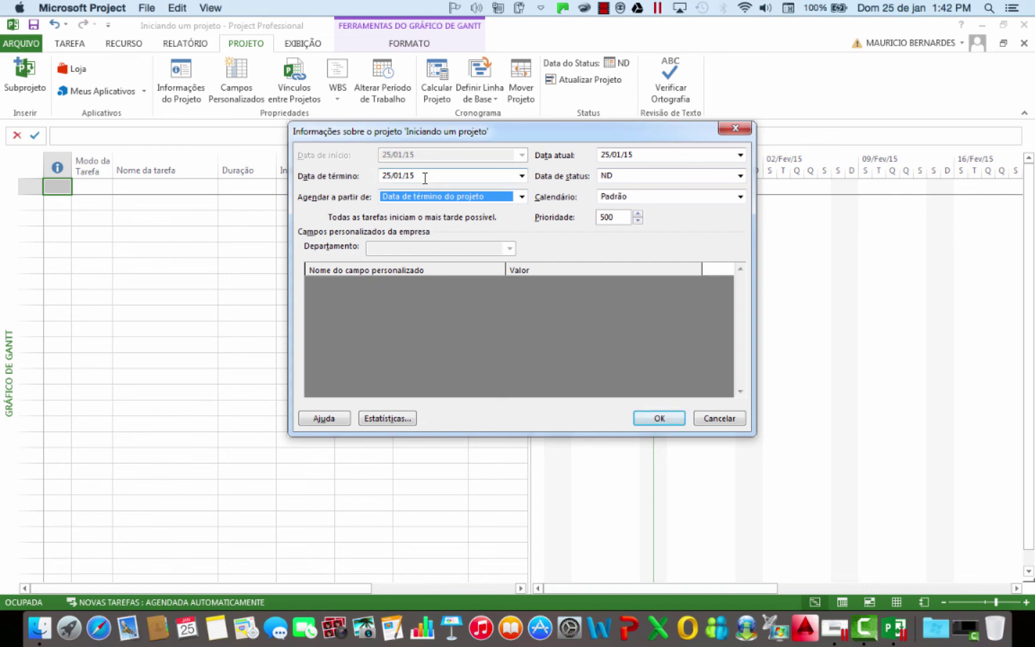
click(430, 198)
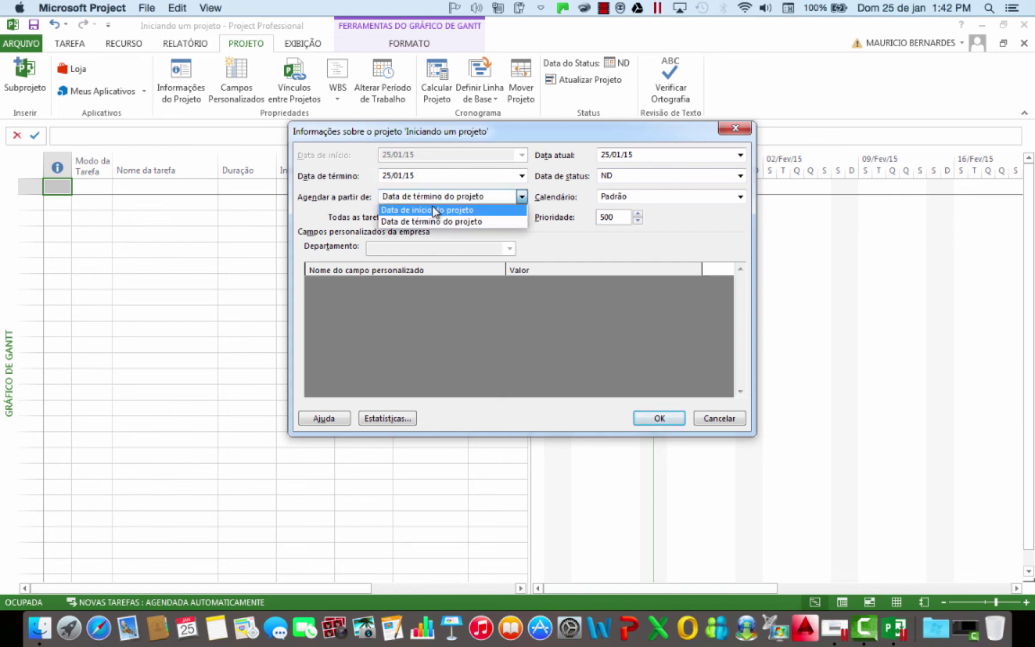
click(435, 211)
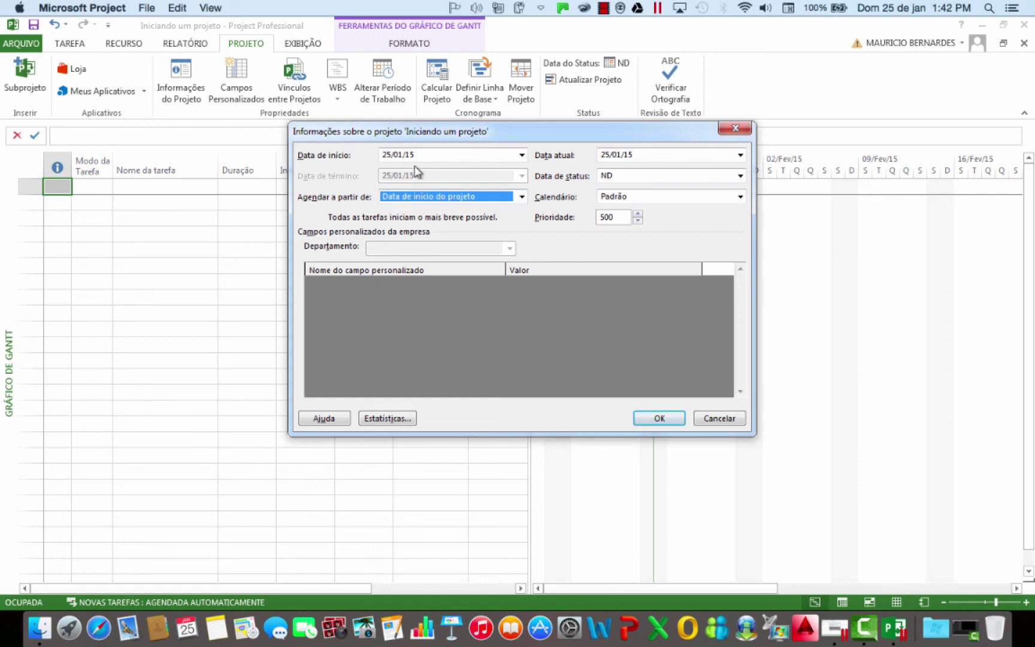
- Set the project's start date to 02/02/15, confirm the project information and save the project
click(522, 156)
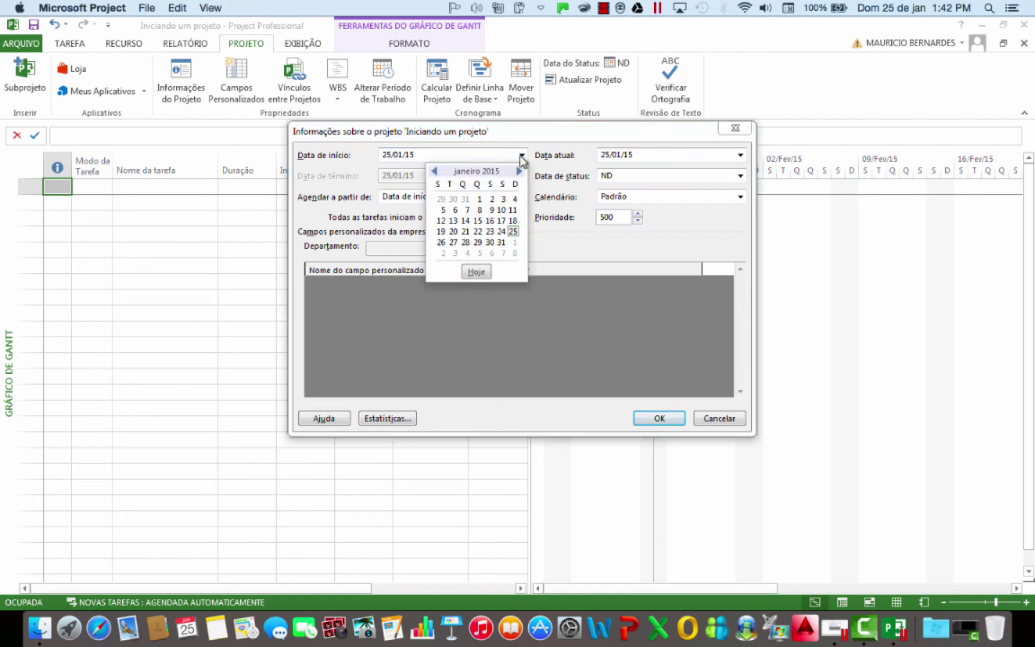
click(519, 172)
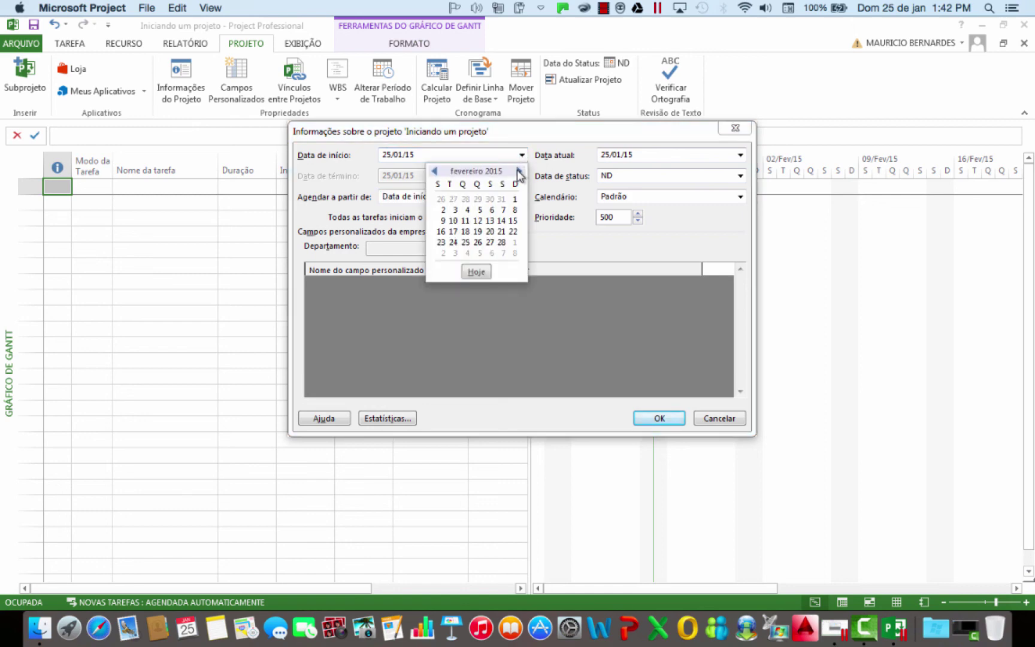
click(444, 210)
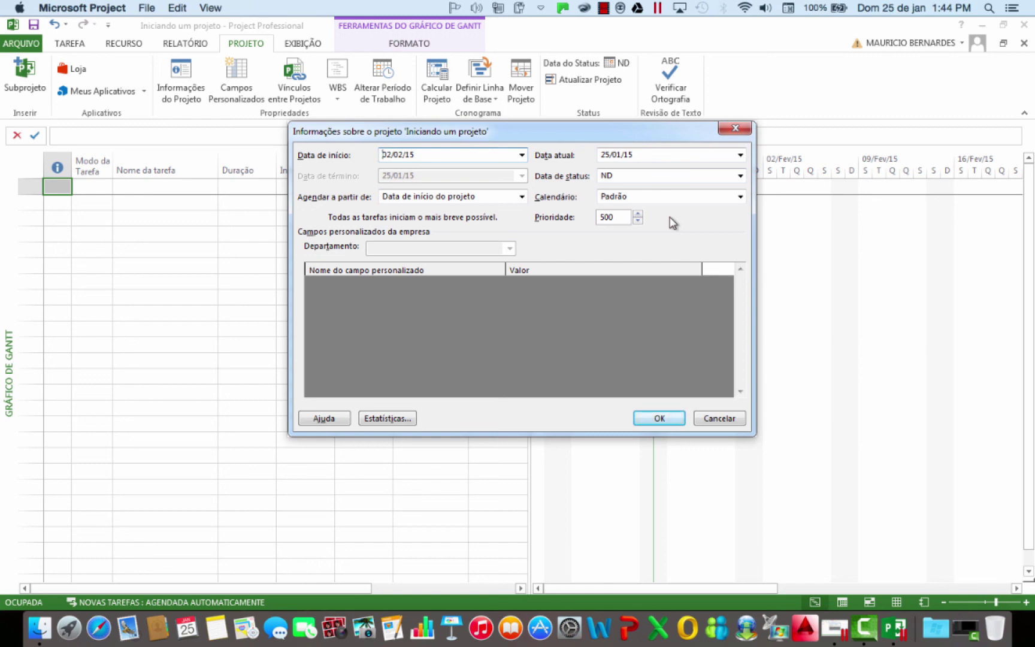
click(659, 418)
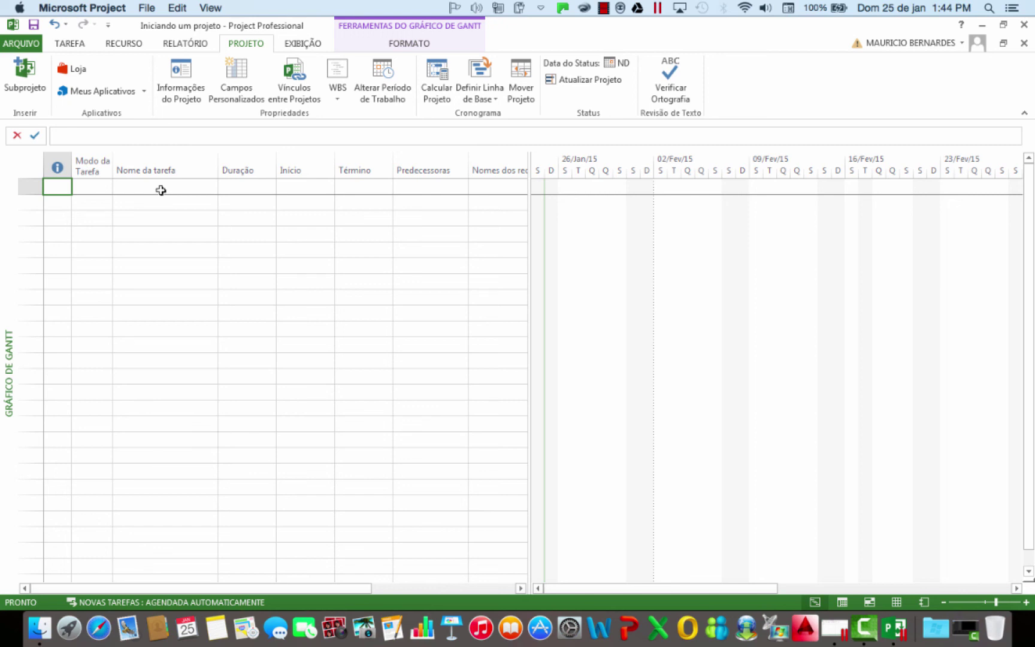
click(33, 27)
- Enter a task named Teste 1 in the first row of the task table
click(160, 185)
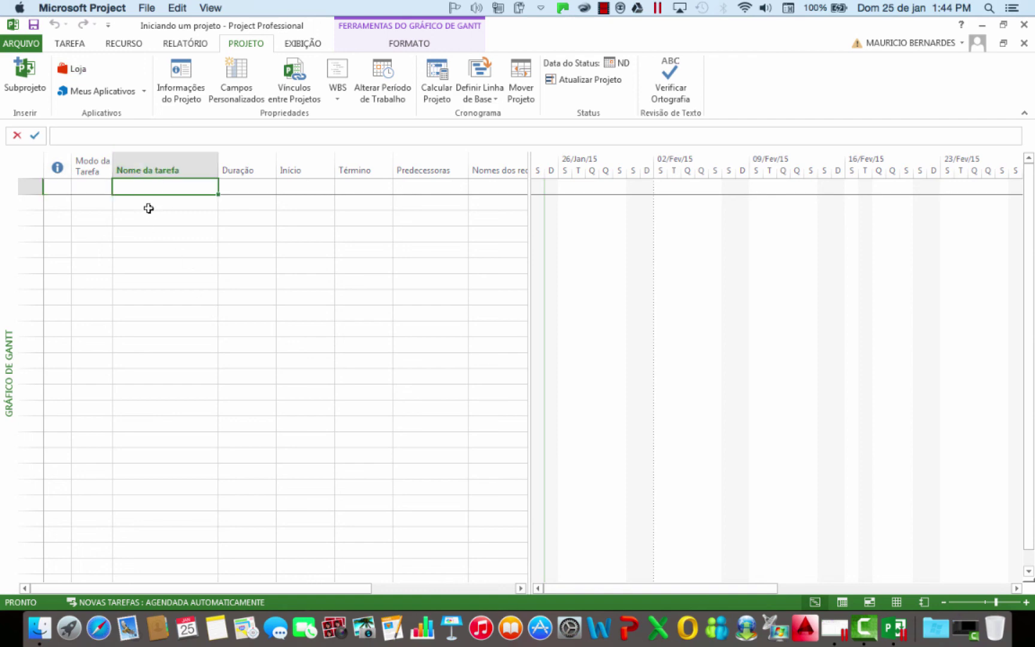
text(Te)
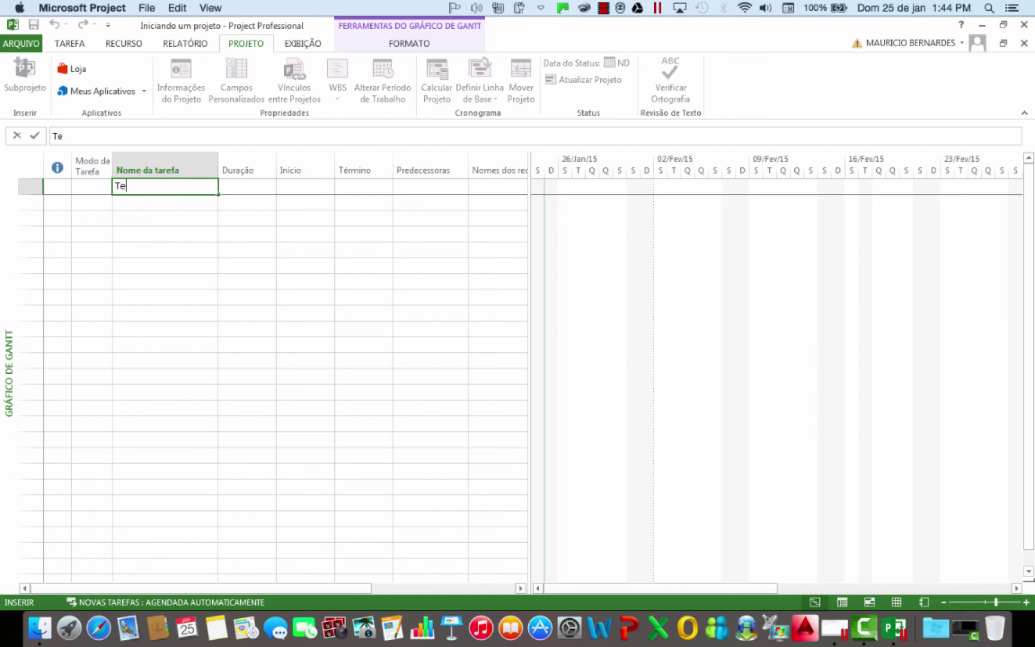
text(ste 1)
key(Return)
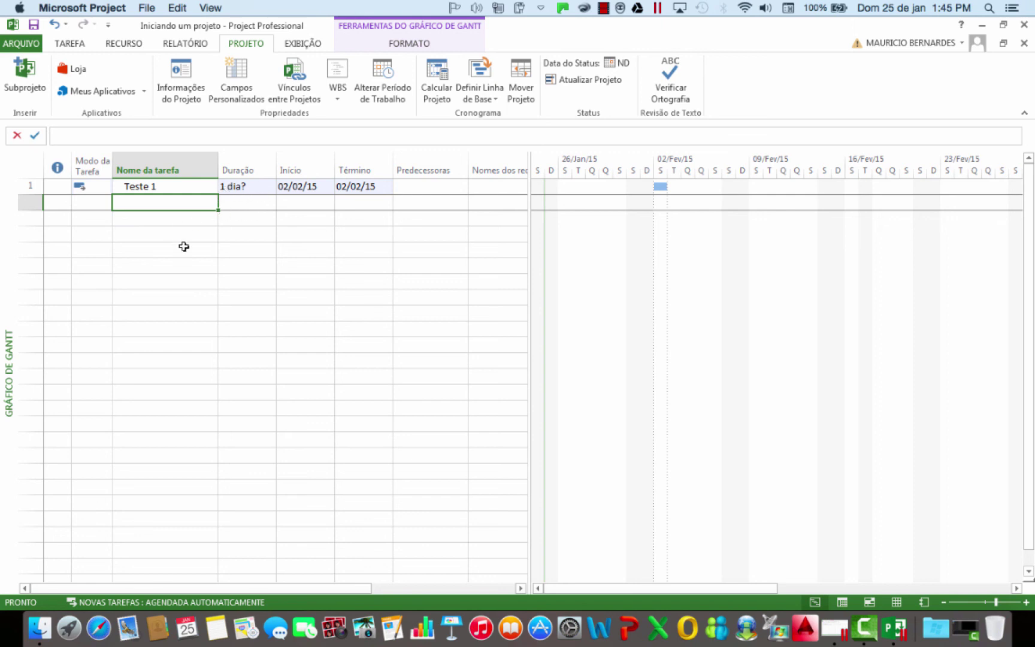
- Rename the first task Tarefa A and set its duration to 1 day
click(150, 186)
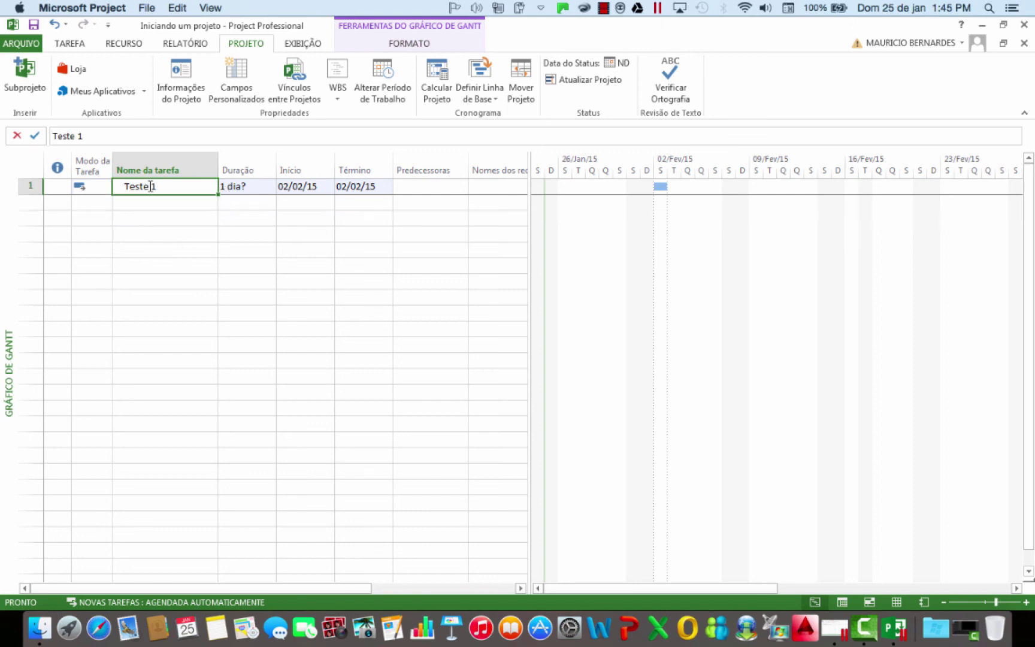
text(Tare)
key(BackSpace)
key(BackSpace)
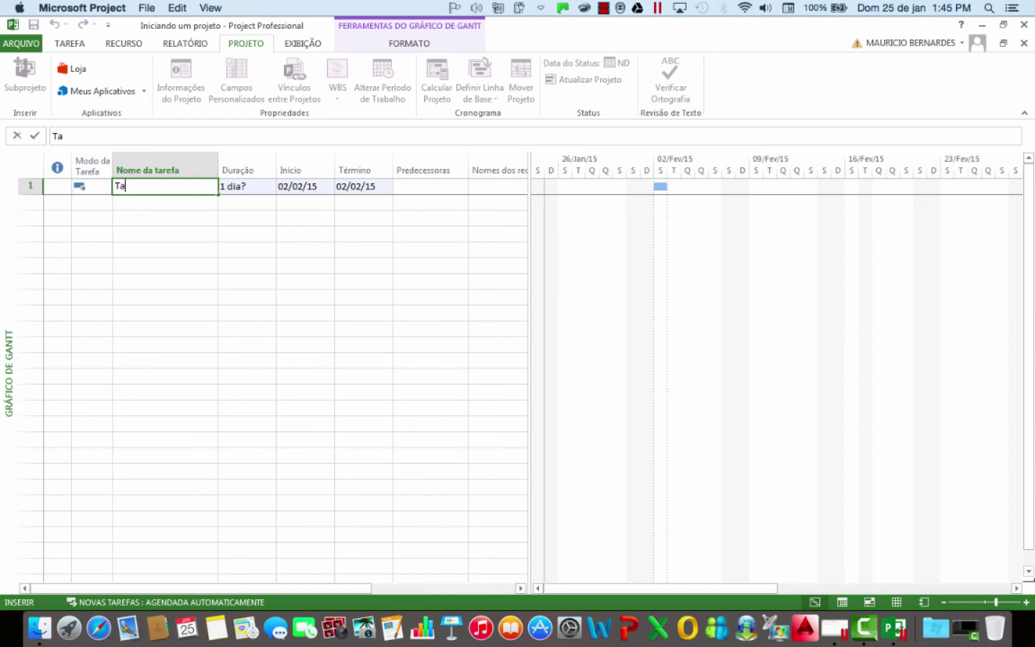
text(refa A)
key(Return)
key(Right)
key(Up)
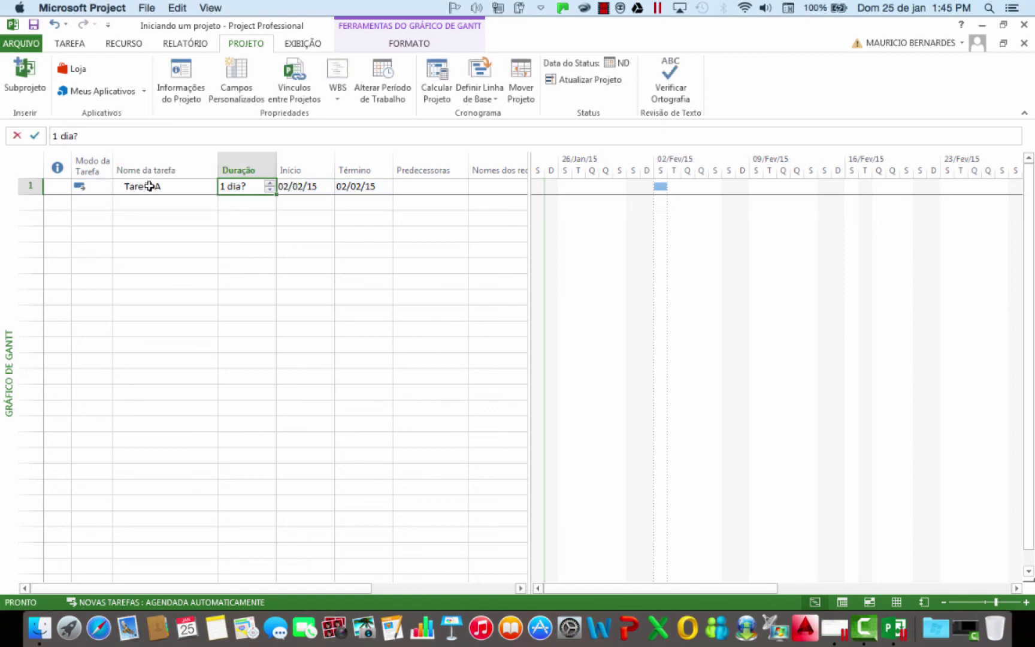
key(Return)
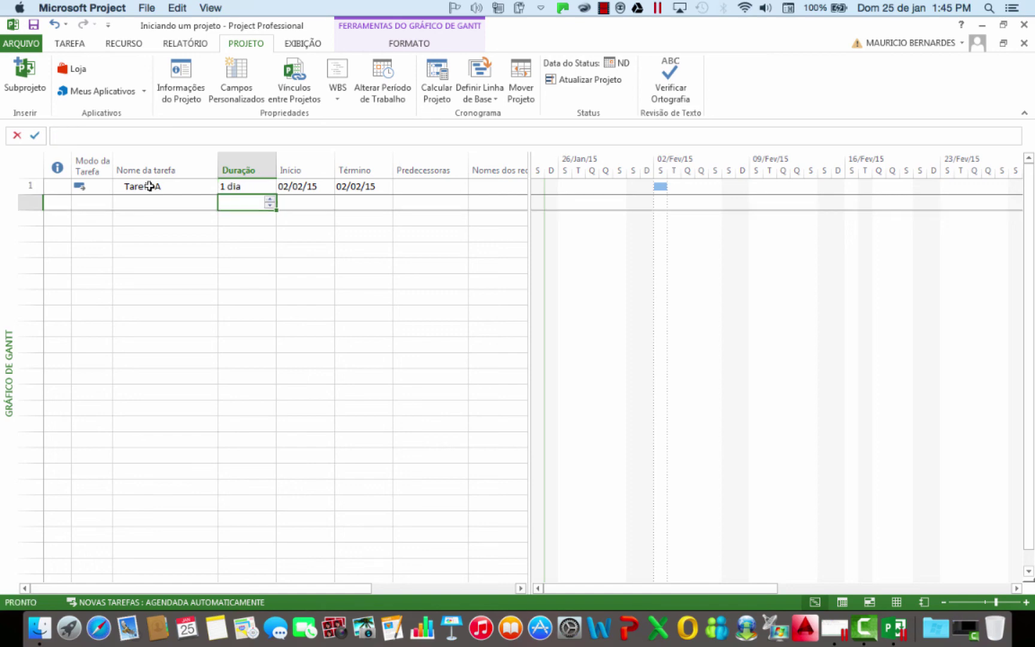
- Enter a second task named Tarefa B in the next row and set its duration to 5 days
key(Left)
text(Taef)
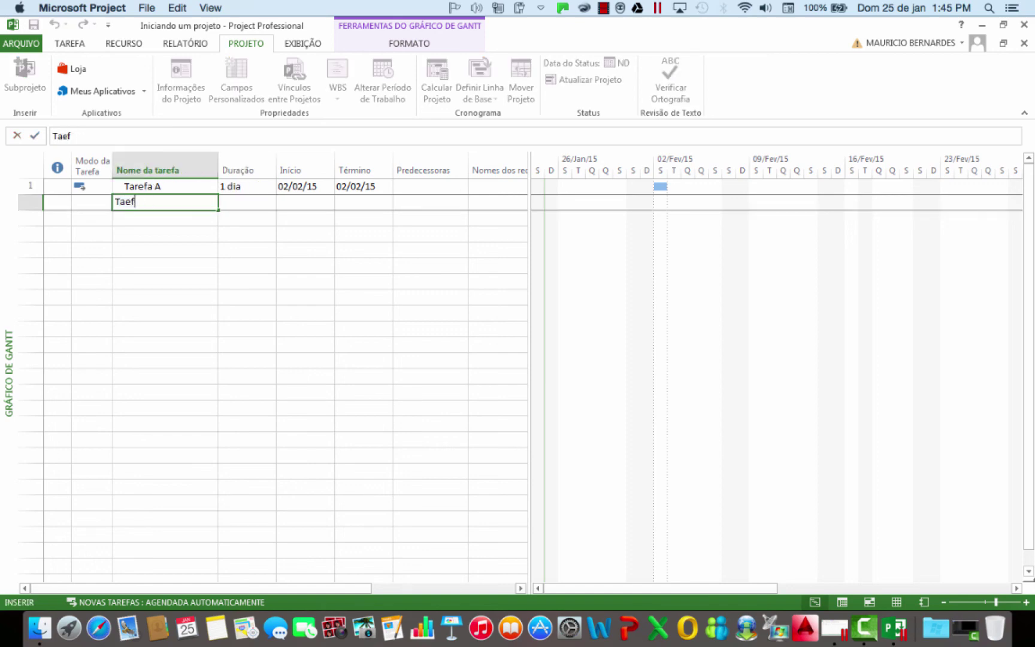
key(BackSpace)
key(BackSpace)
text(refa B)
key(Return)
key(Right)
key(Up)
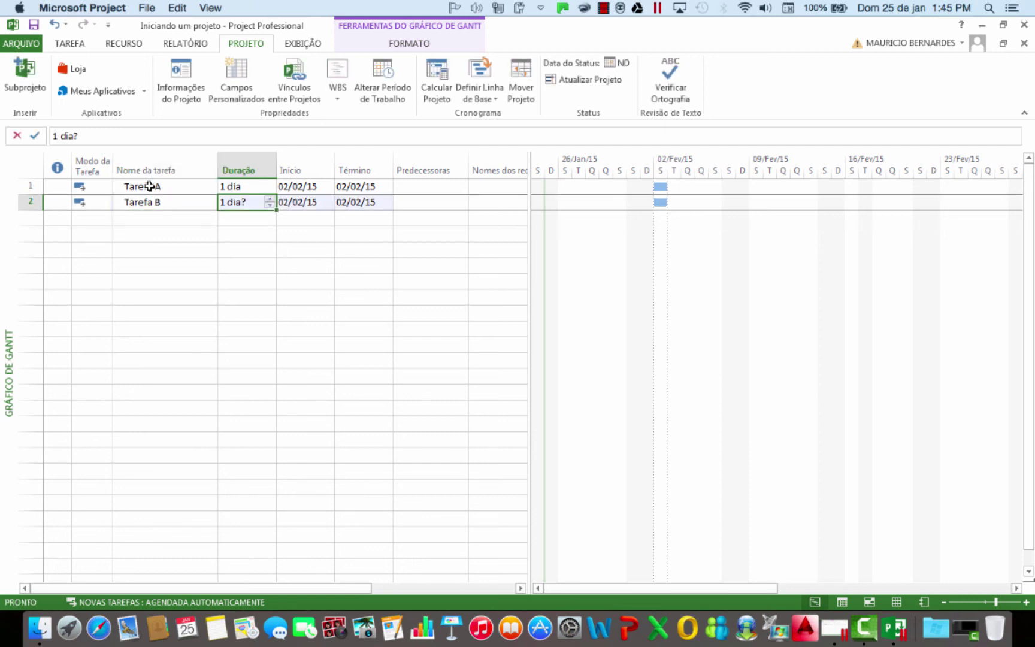
text(5)
key(Return)
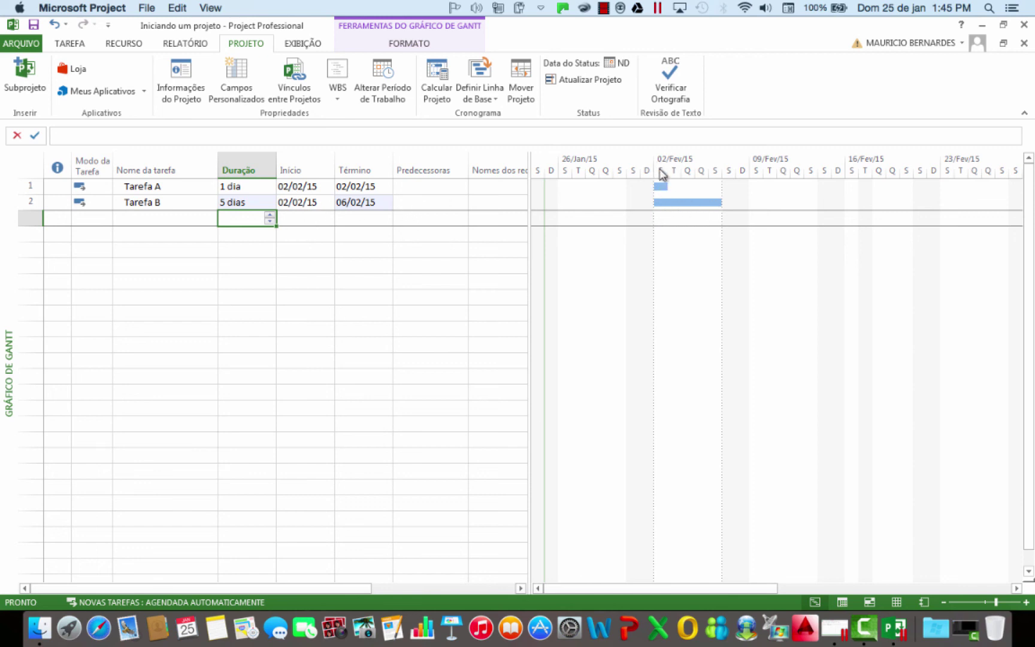
- Leave the task entries by selecting an empty row in the task table and save the project
click(150, 281)
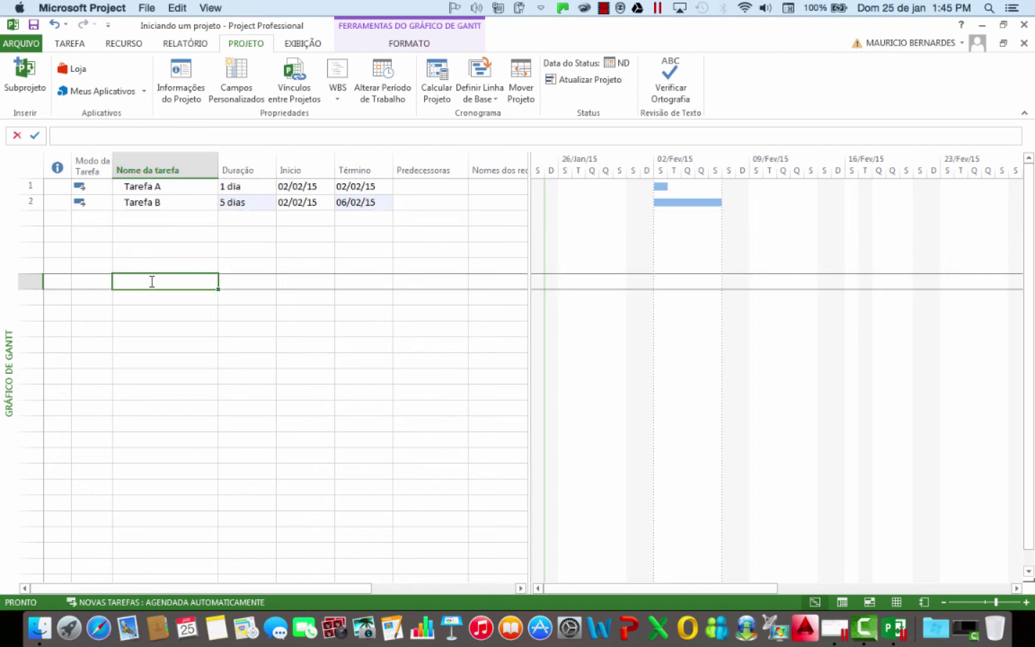
click(34, 25)
key(alt)
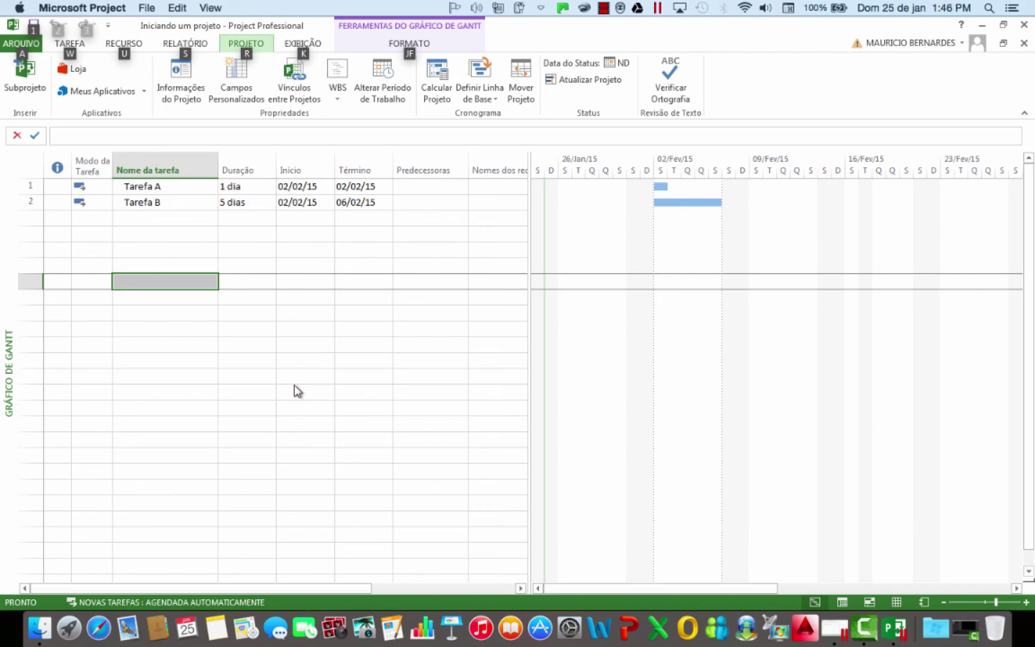